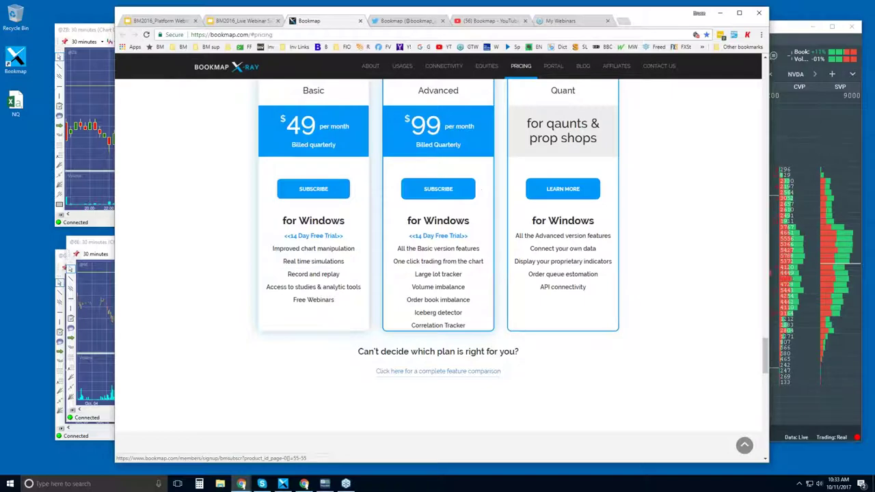
# Jump to the bookmap.com pricing section with the Basic, Advanced and Quant plans.
pyautogui.click(519, 66)
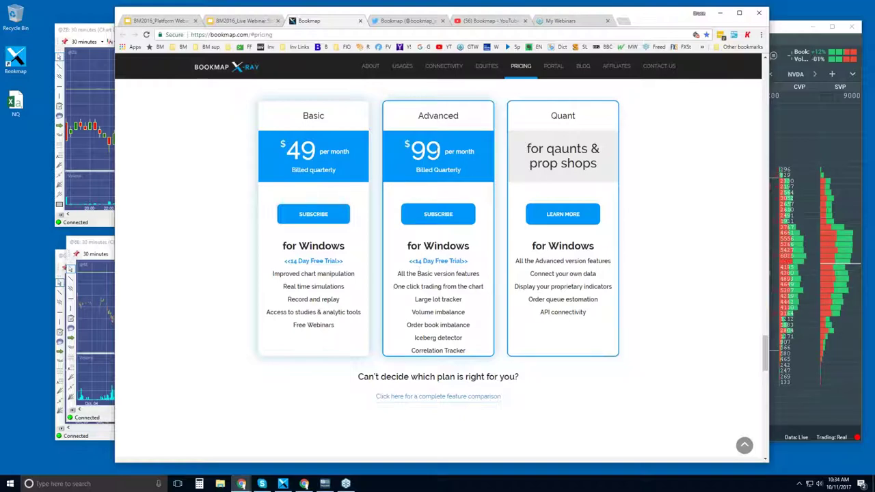
# Highlight the Advanced plan's 'One click trading from the chart' and its 'Large lot tracker' to 'Correlation Tracker' lines.
pyautogui.moveTo(402, 286); pyautogui.dragTo(492, 287)
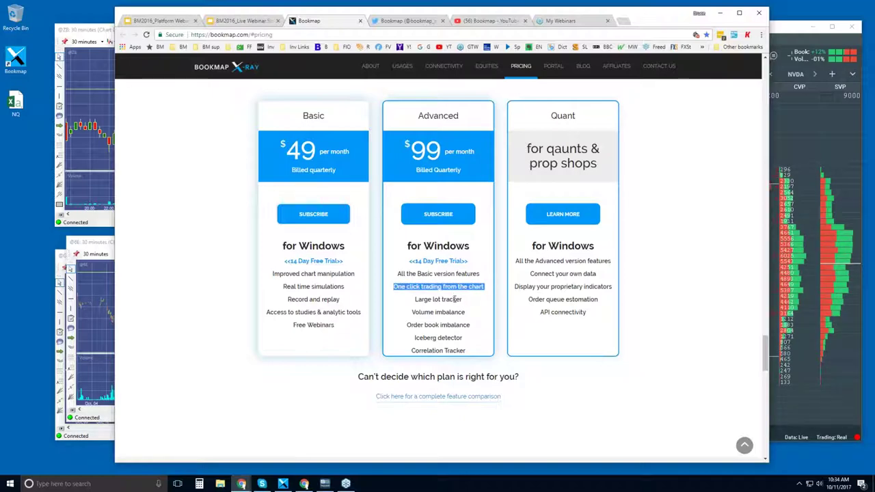
pyautogui.moveTo(414, 300); pyautogui.dragTo(466, 351)
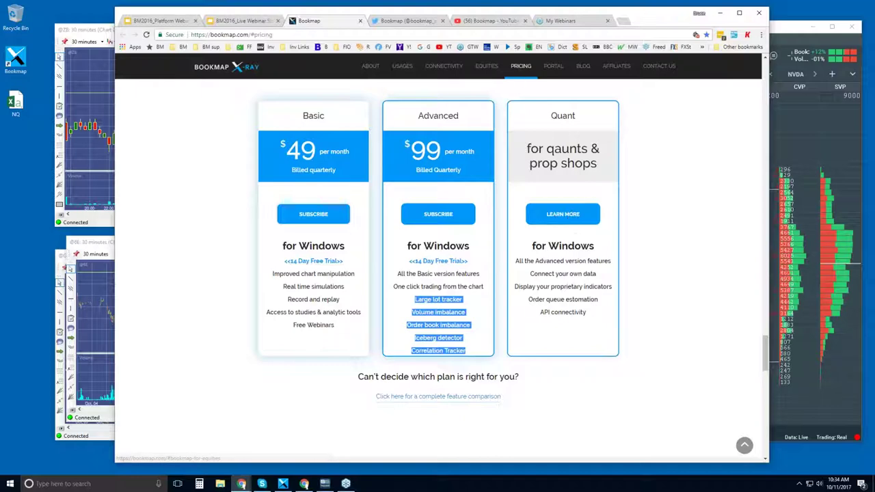
# Go to Bookmap's YouTube channel and scroll through the 20-video Features and Components playlist.
pyautogui.click(404, 23)
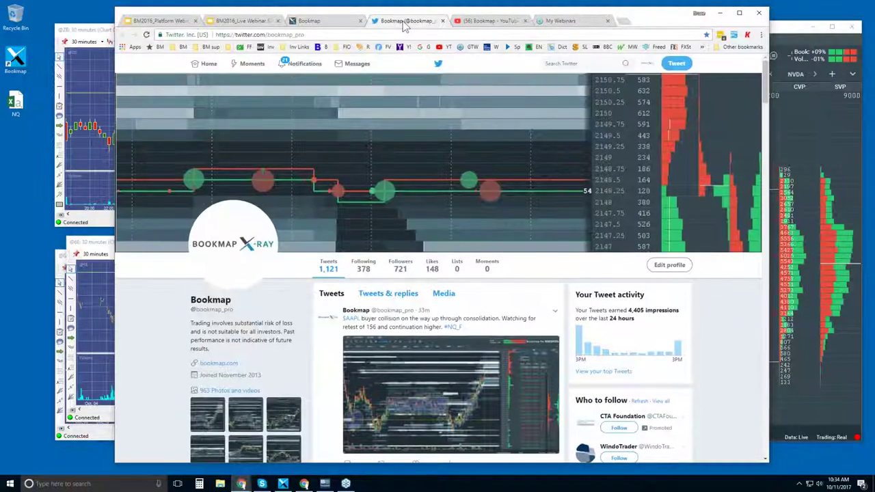
pyautogui.click(494, 22)
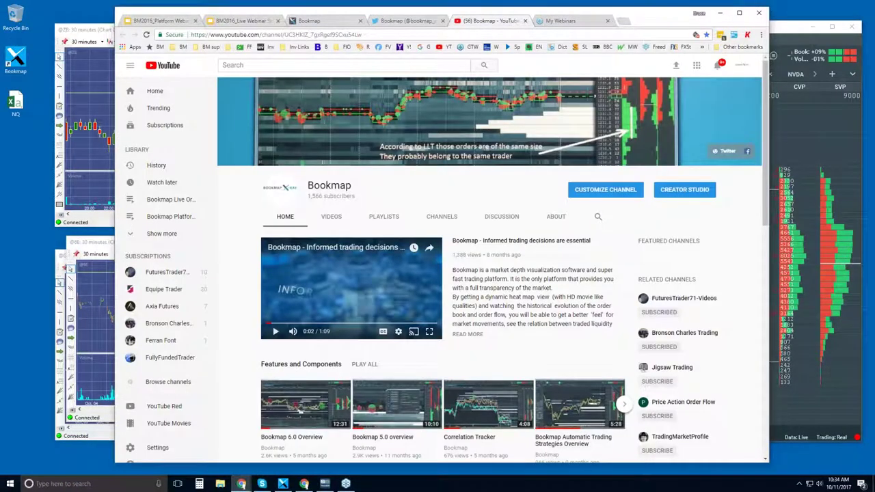
pyautogui.scroll(-1, 525, 227)
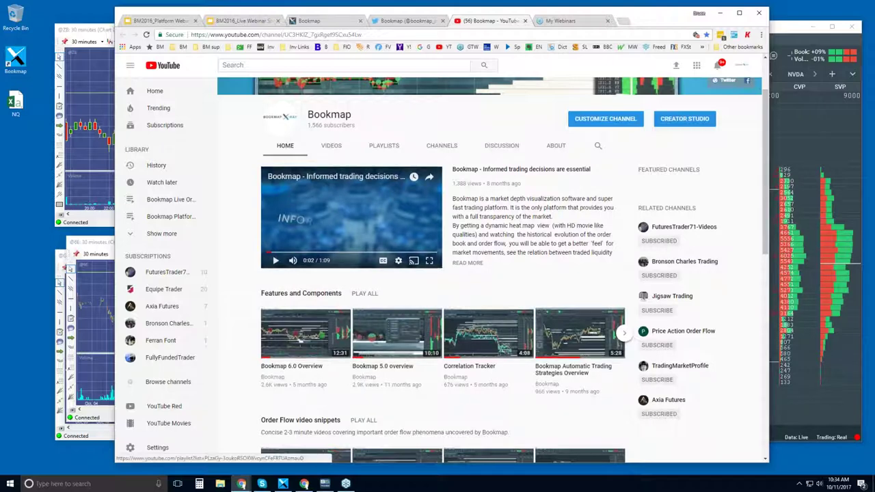
pyautogui.click(290, 294)
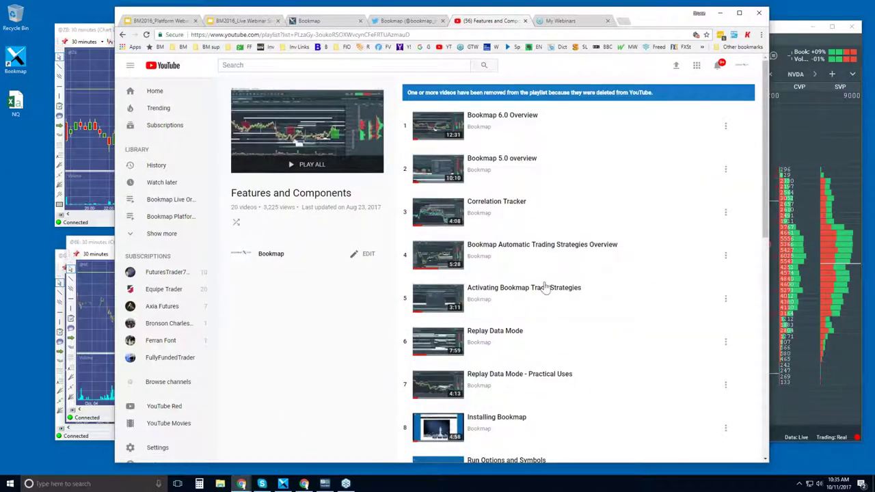
pyautogui.scroll(-1, 547, 230)
pyautogui.scroll(-5, 547, 230)
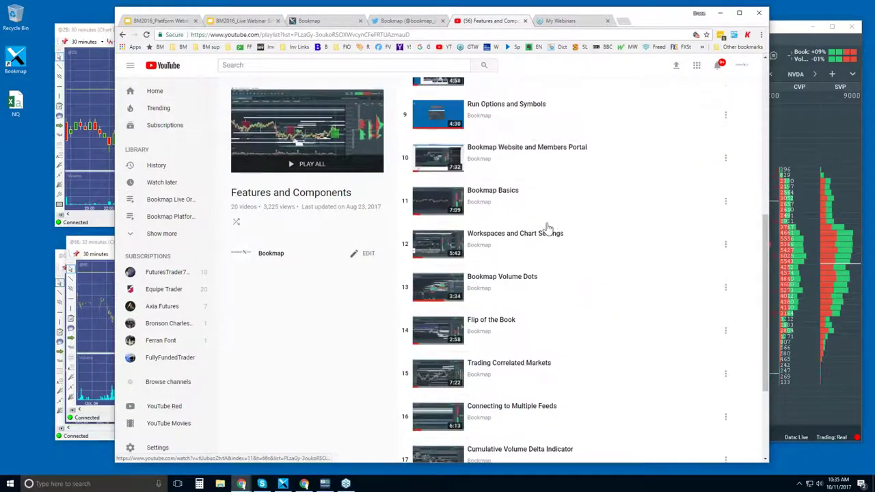
pyautogui.scroll(-2, 547, 227)
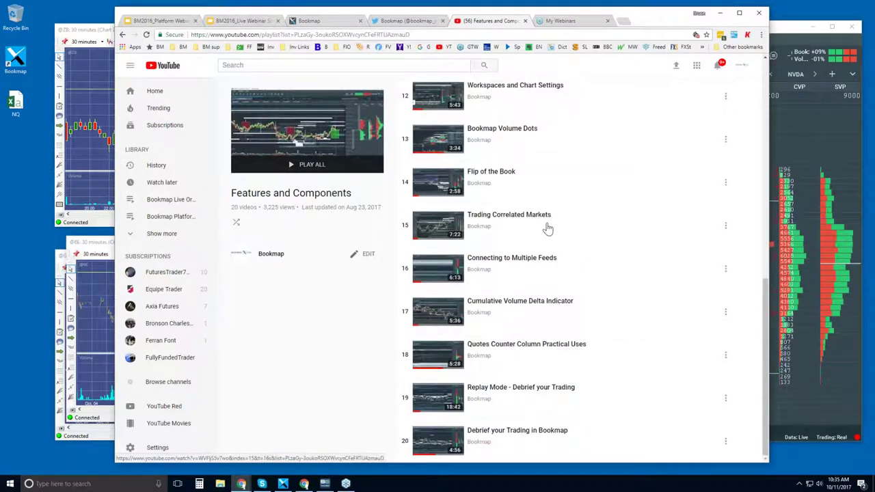
pyautogui.scroll(8, 547, 227)
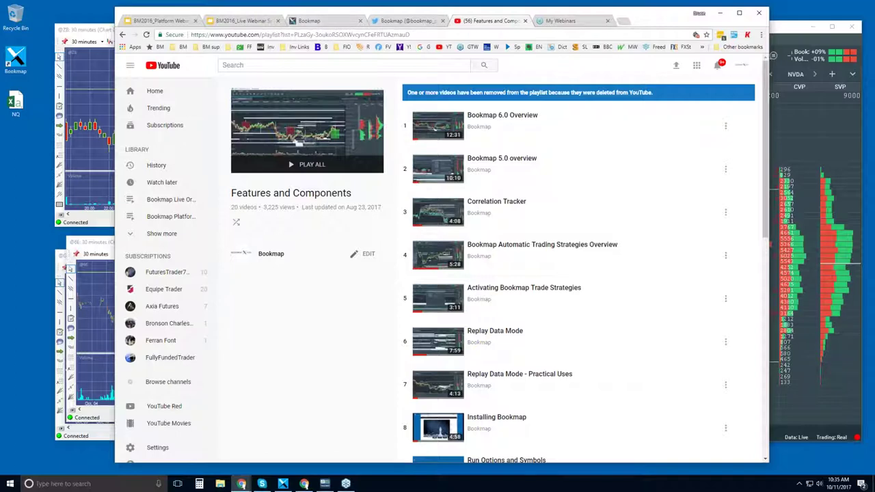
# Raise the four futures Charting windows above the Chrome browser.
pyautogui.click(94, 32)
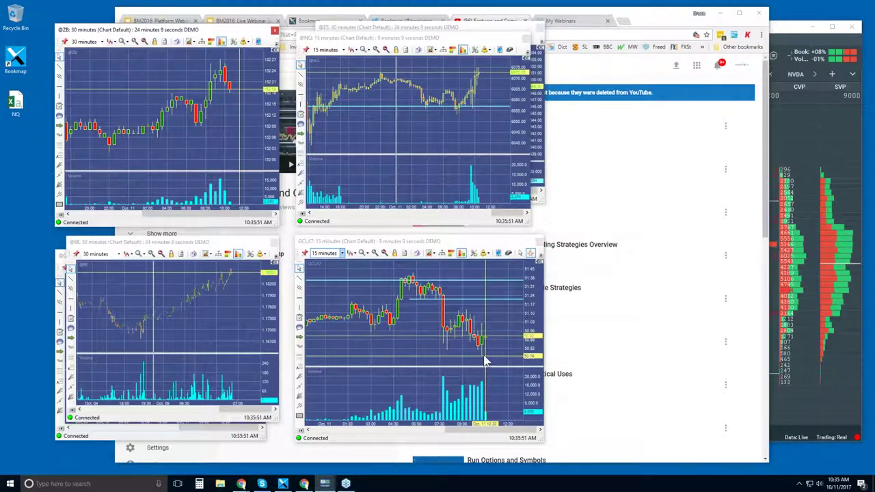
# Maximize the Bookmap GCLX7 Crude Oil window and zoom out to about 08:30–10:30.
pyautogui.click(807, 35)
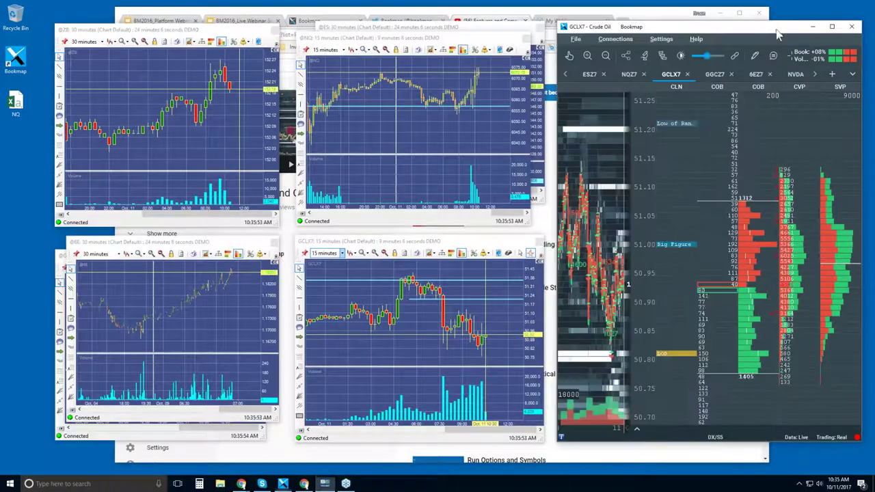
pyautogui.doubleClick(750, 30)
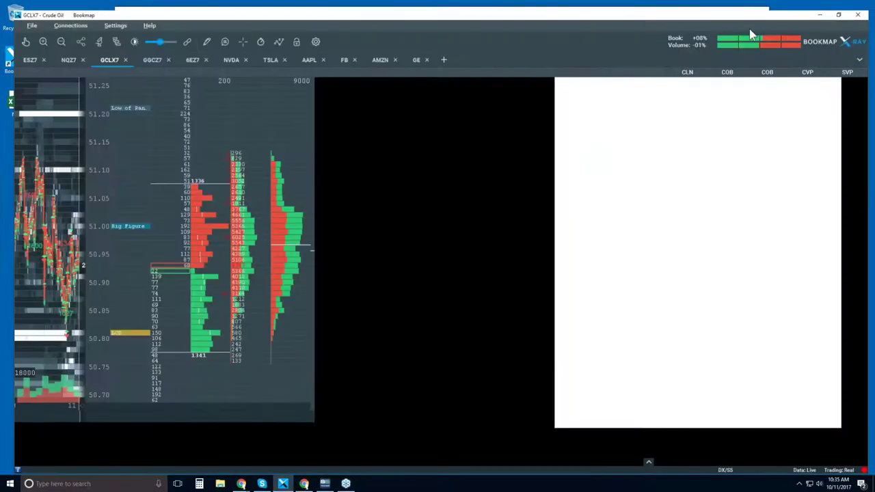
pyautogui.scroll(-2, 516, 195)
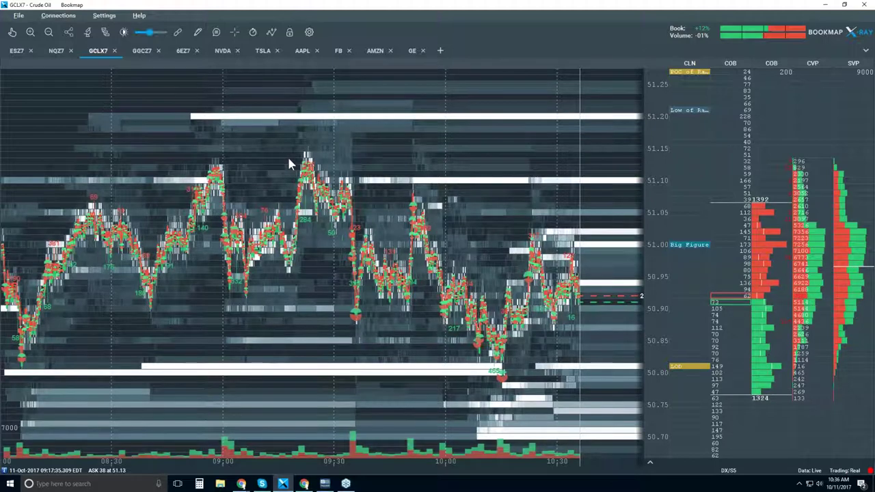
# Show the NQZ7 E-Mini Nasdaq heatmap zoomed to about 10:05–10:40 with a stretched price scale.
pyautogui.click(56, 51)
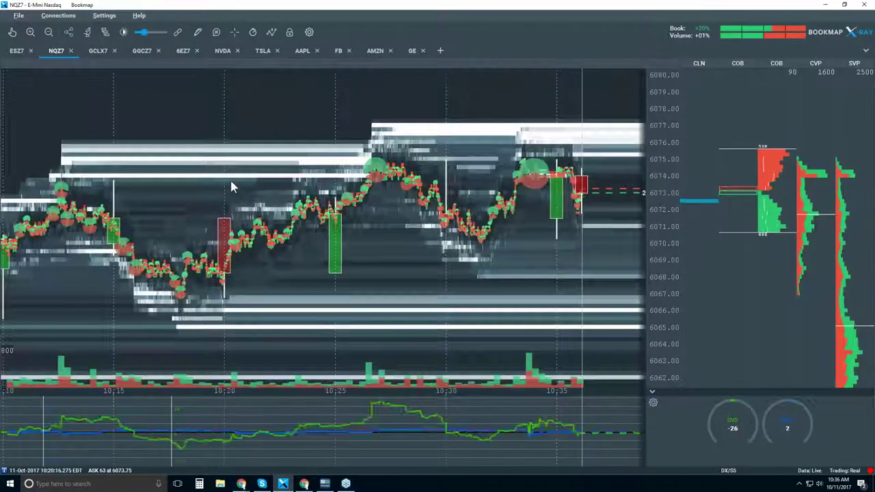
pyautogui.scroll(-2, 231, 185)
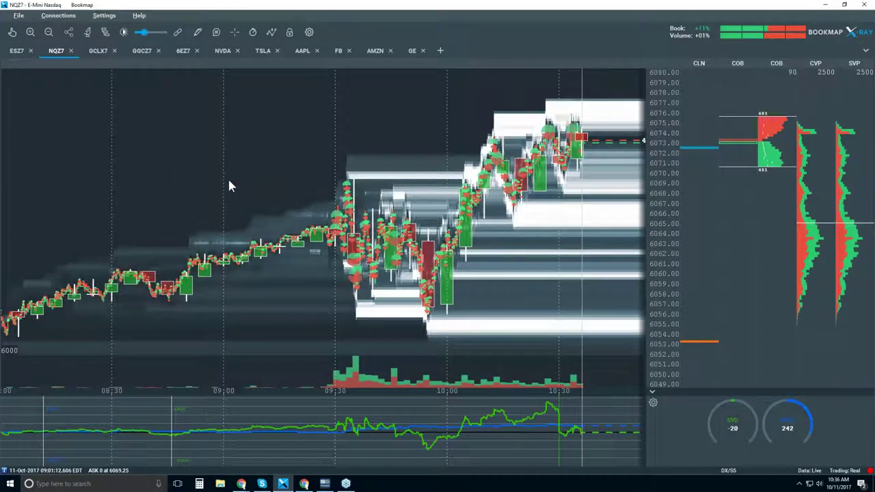
pyautogui.scroll(1, 407, 128)
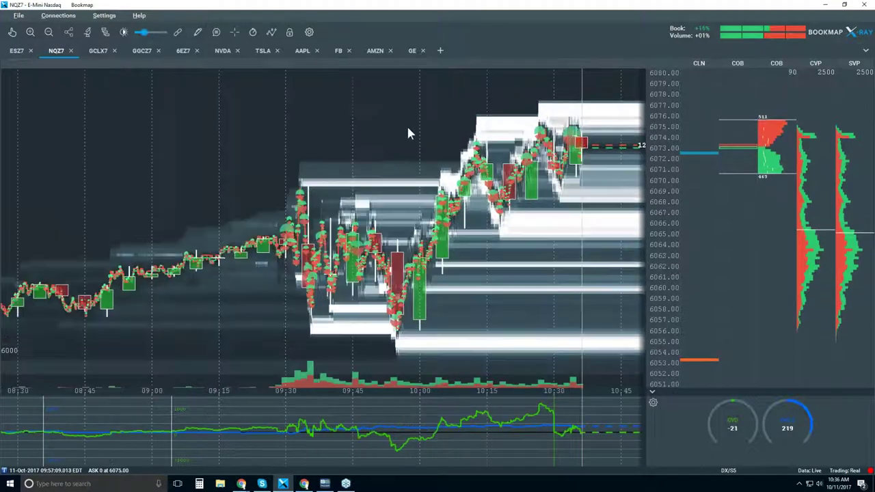
pyautogui.scroll(2, 407, 130)
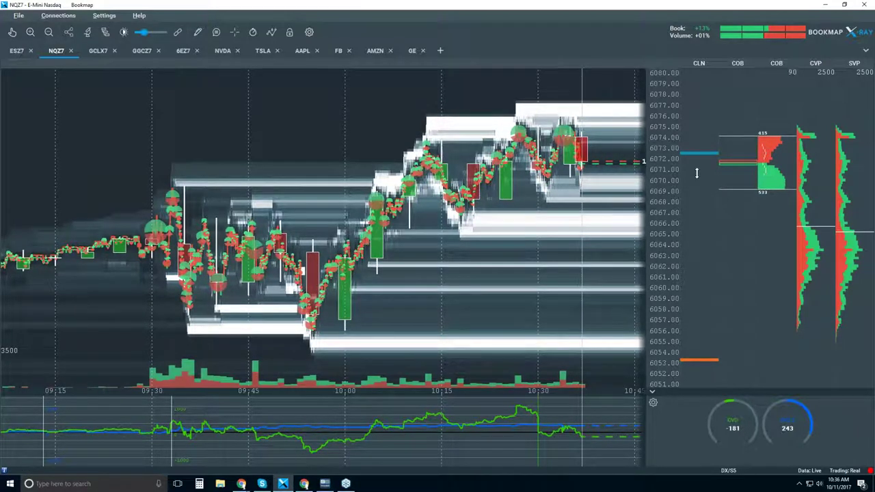
pyautogui.moveTo(698, 146); pyautogui.dragTo(697, 154)
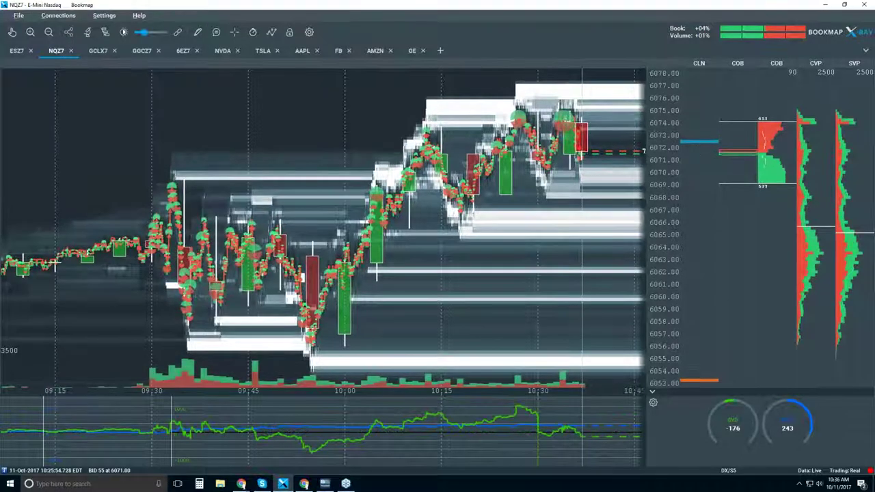
pyautogui.scroll(5, 408, 143)
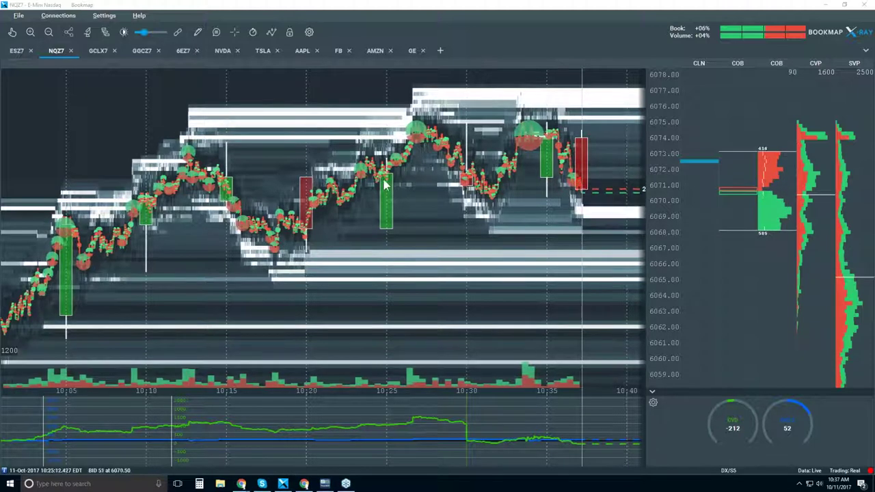
# Turn Candlestick Bars off and collapse the CVD indicator pane so the NQZ7 heatmap fills the chart.
pyautogui.click(274, 35)
pyautogui.click(432, 69)
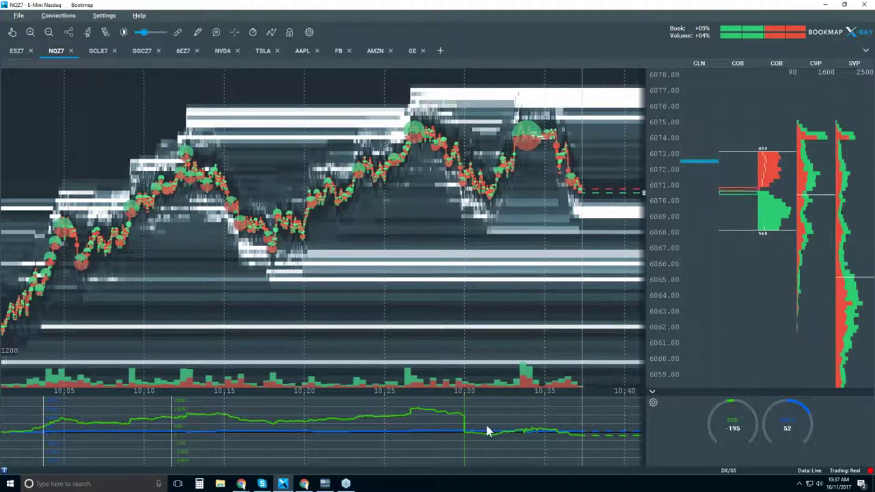
pyautogui.click(651, 396)
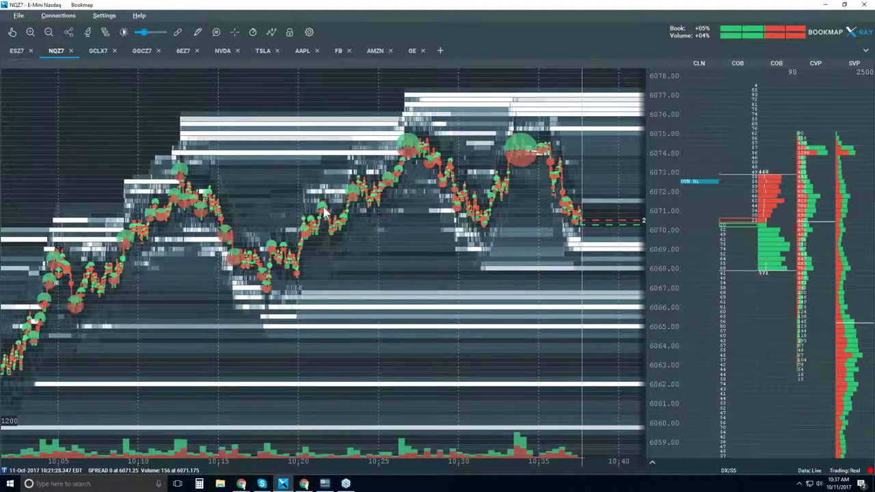
pyautogui.scroll(1, 342, 203)
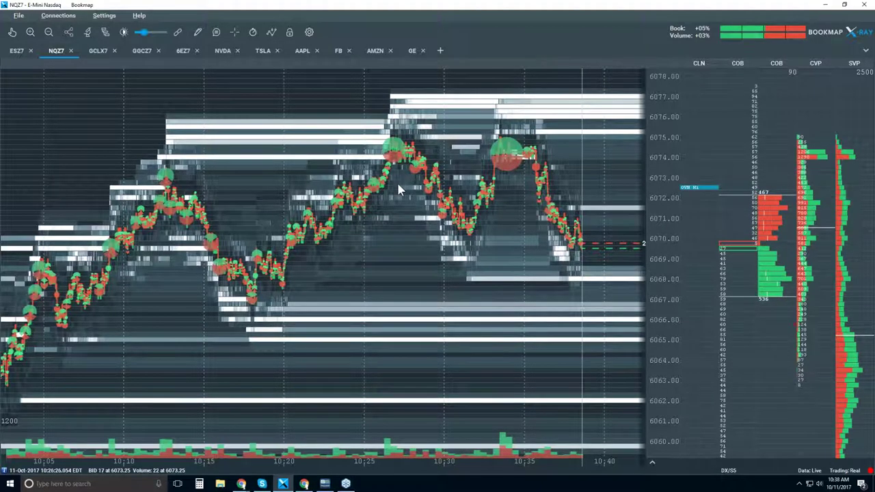
# Keep only candlesticks by turning off volume dots, bid/ask lines, heatmap and Extended, viewing 08:30–10:30.
pyautogui.click(271, 34)
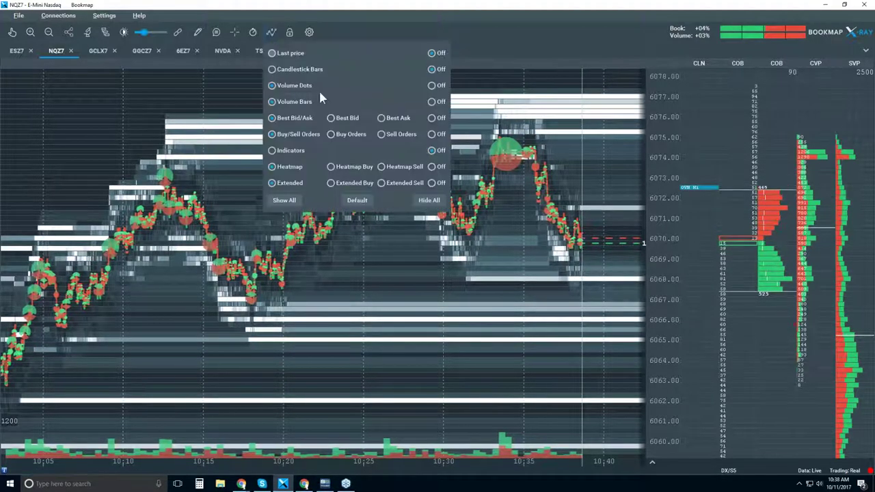
pyautogui.click(295, 69)
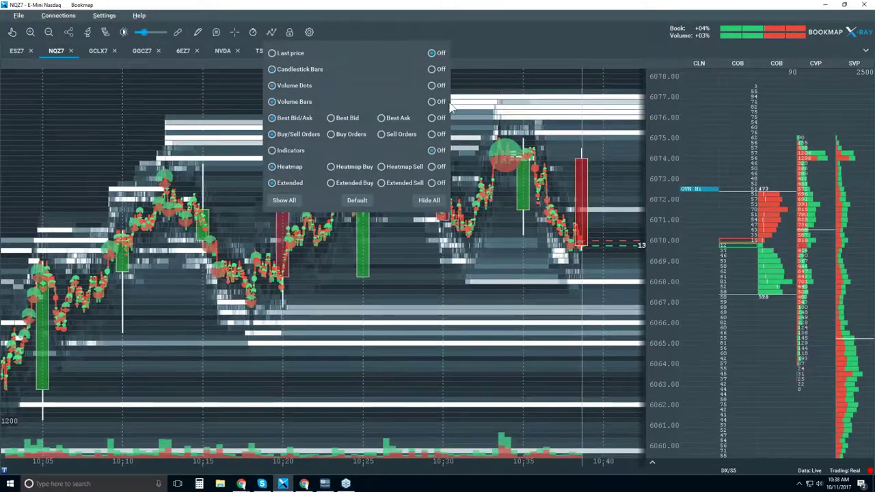
pyautogui.click(434, 87)
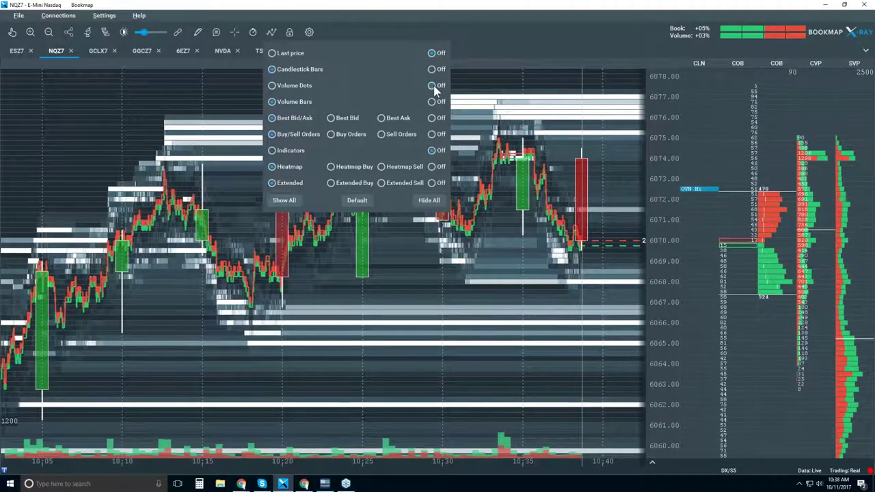
pyautogui.click(434, 116)
pyautogui.click(434, 166)
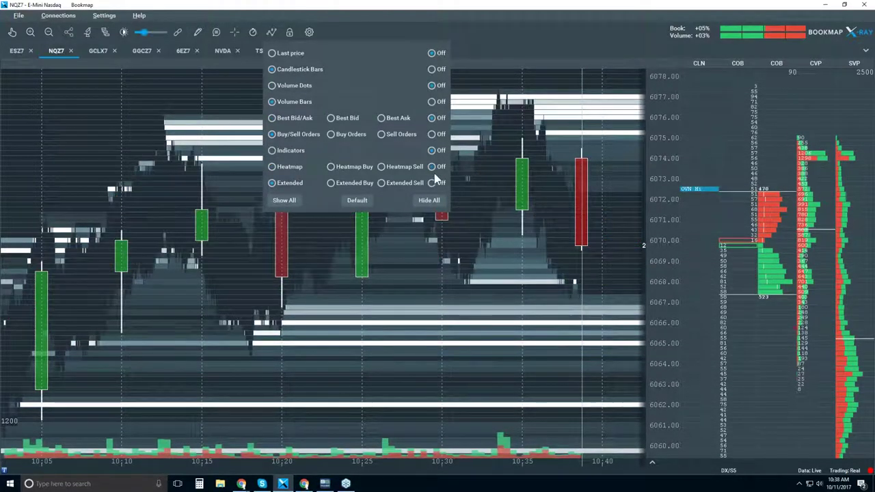
pyautogui.click(433, 183)
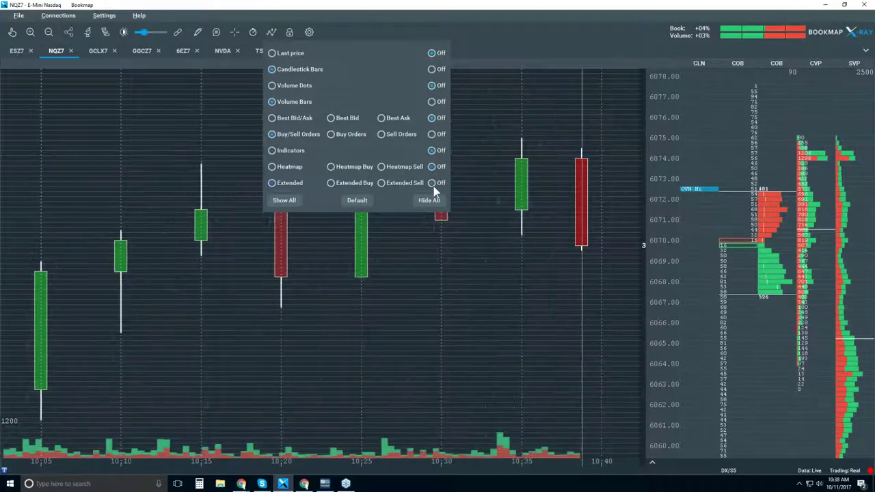
pyautogui.click(503, 254)
pyautogui.scroll(-3, 499, 245)
pyautogui.scroll(-2, 502, 255)
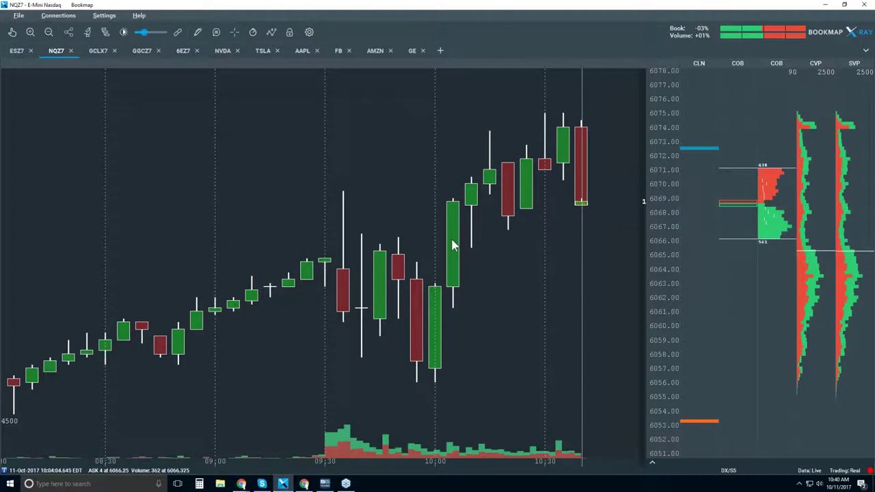
# Turn on the Best Bid/Ask lines in the NQZ7 chart's visible components.
pyautogui.click(272, 32)
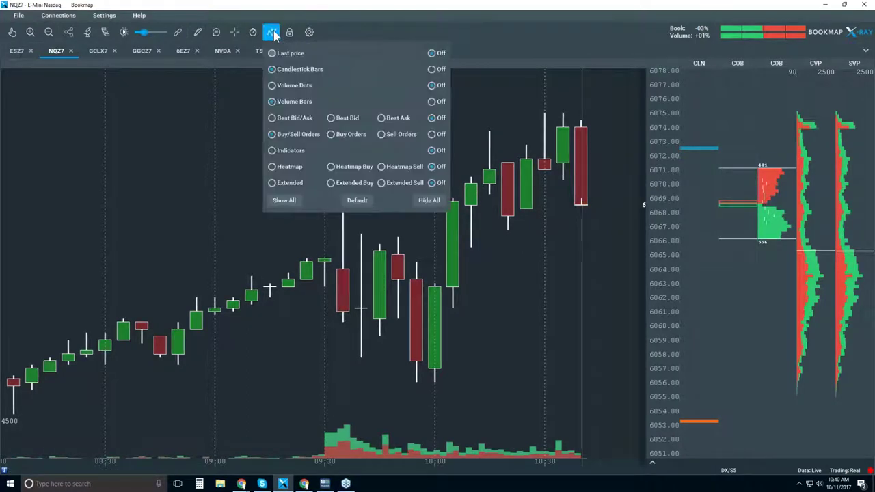
pyautogui.click(290, 117)
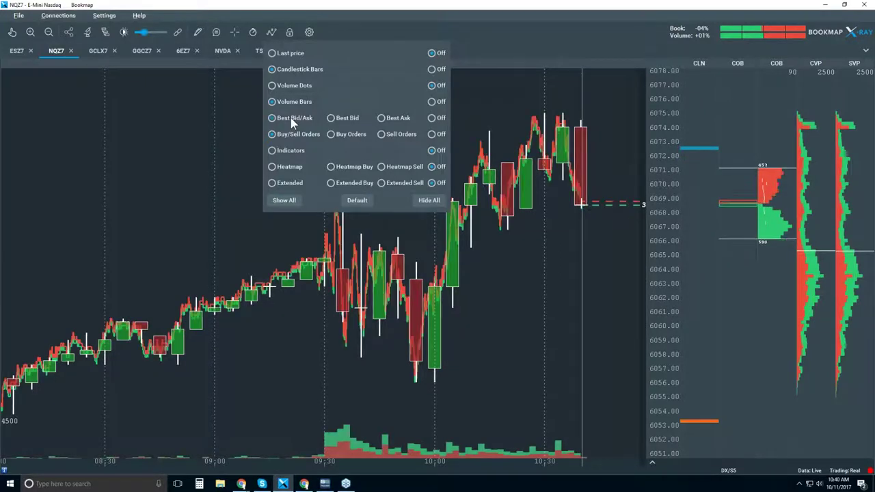
pyautogui.click(501, 233)
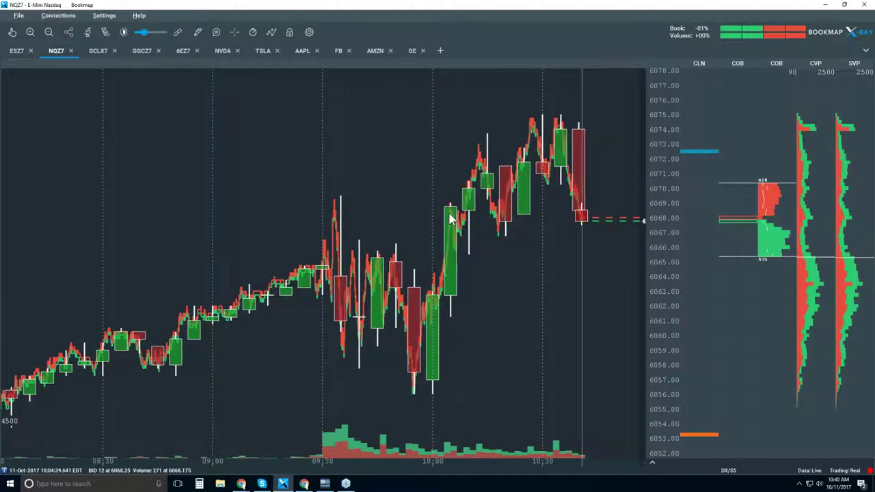
# Draw a horizontal line at about 6065.5 on the NQZ7 chart, then set the drawing tool to None.
pyautogui.click(198, 32)
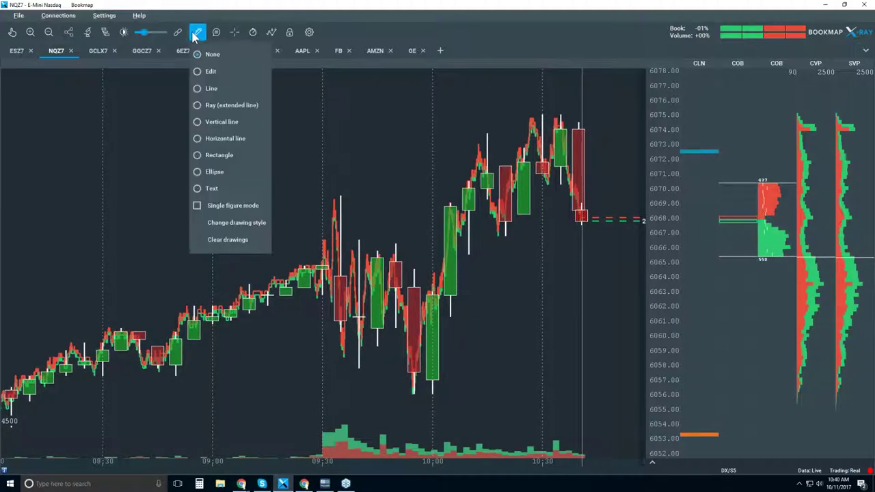
pyautogui.click(232, 138)
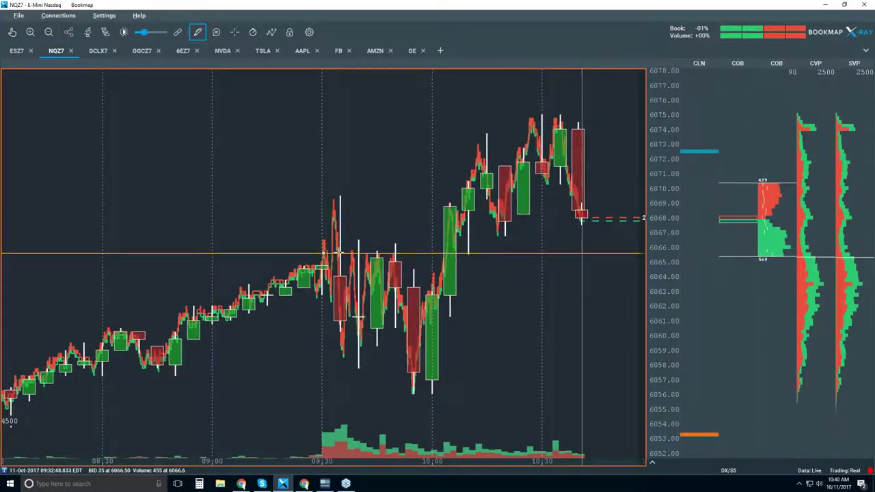
pyautogui.click(470, 253)
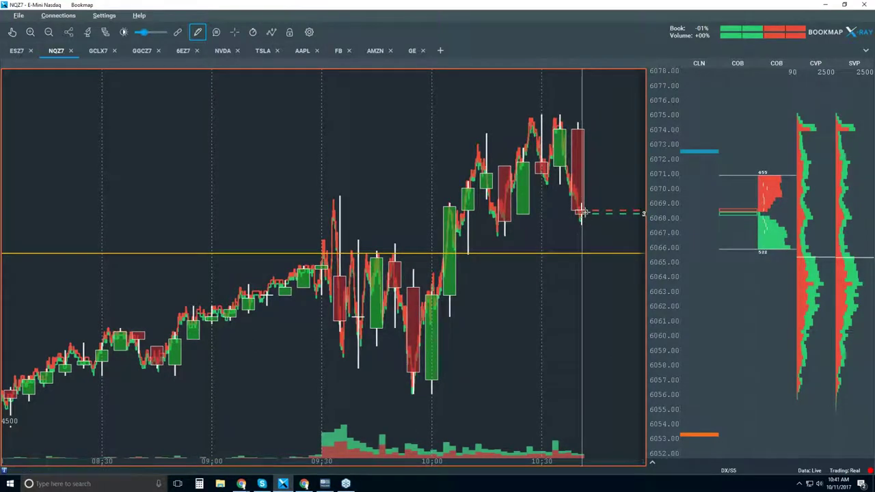
pyautogui.click(197, 31)
pyautogui.click(205, 55)
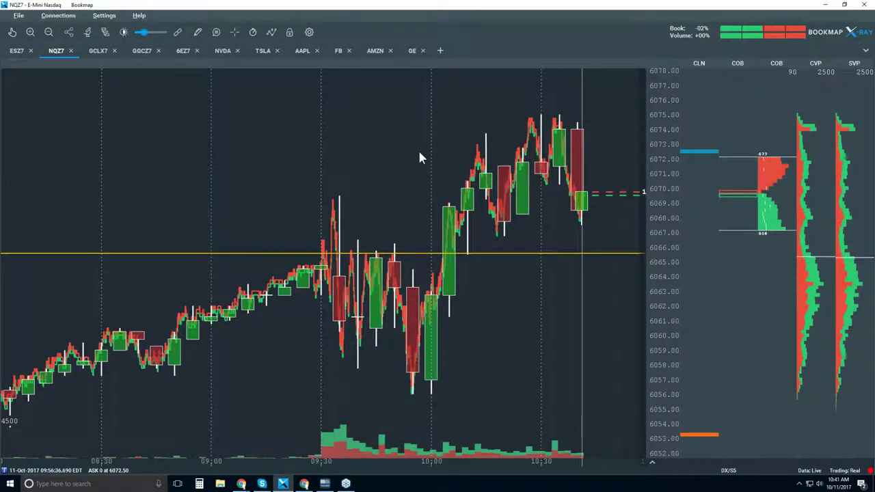
# Pan the NQZ7 chart with the hand tool and re-zoom it to about 09:30–10:15.
pyautogui.click(12, 35)
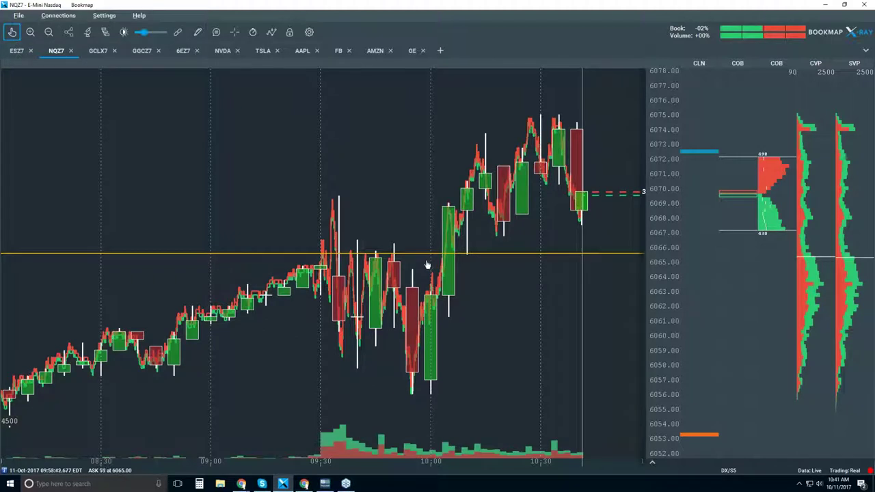
pyautogui.moveTo(276, 240); pyautogui.dragTo(284, 240)
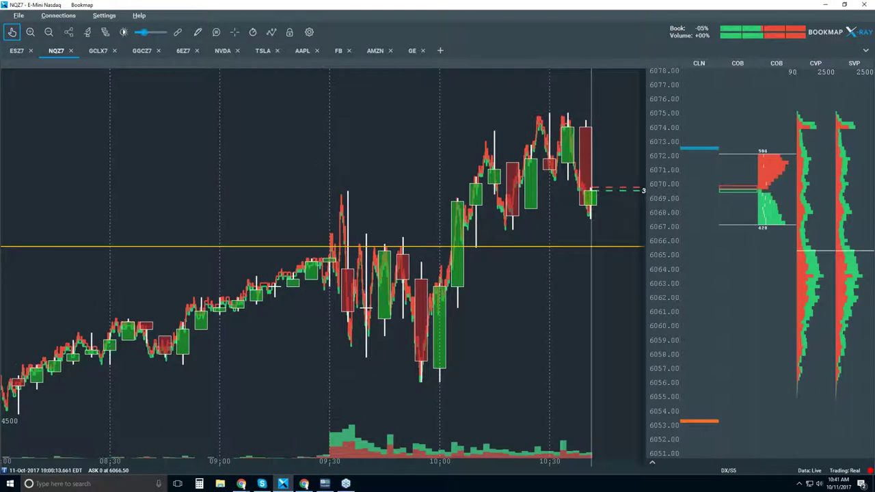
pyautogui.moveTo(367, 238); pyautogui.dragTo(533, 238)
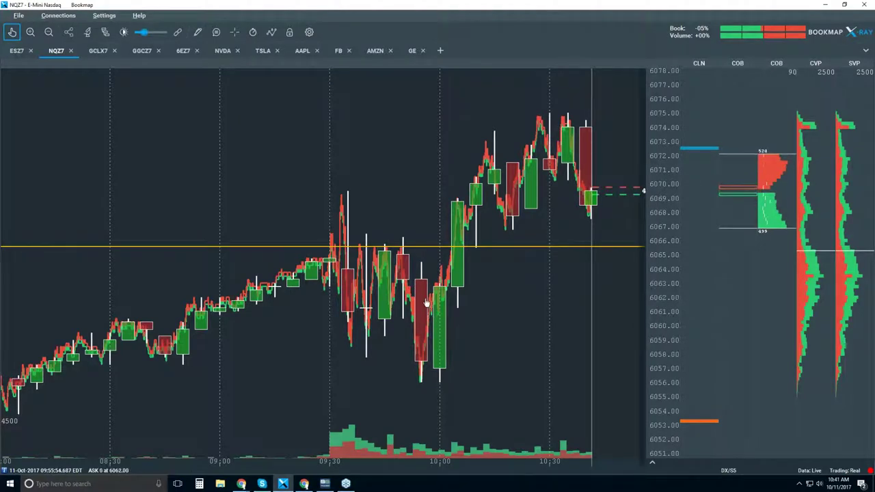
pyautogui.scroll(2, 425, 303)
pyautogui.scroll(5, 425, 303)
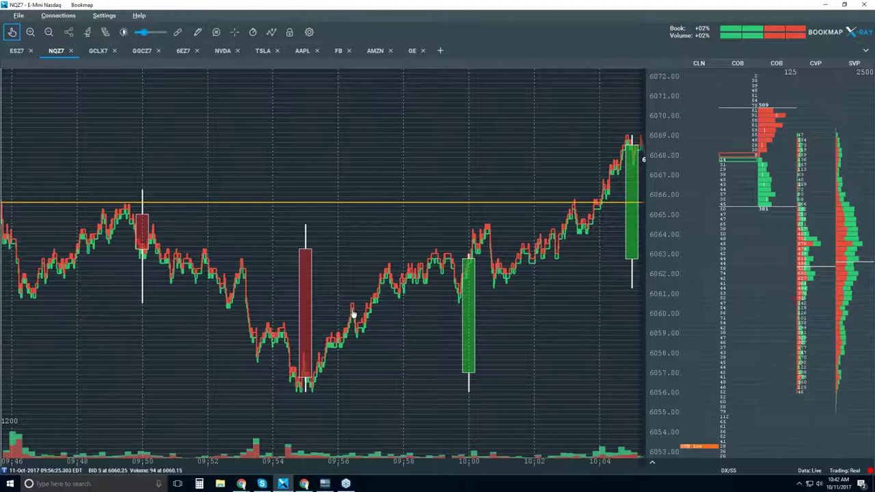
pyautogui.scroll(-2, 426, 285)
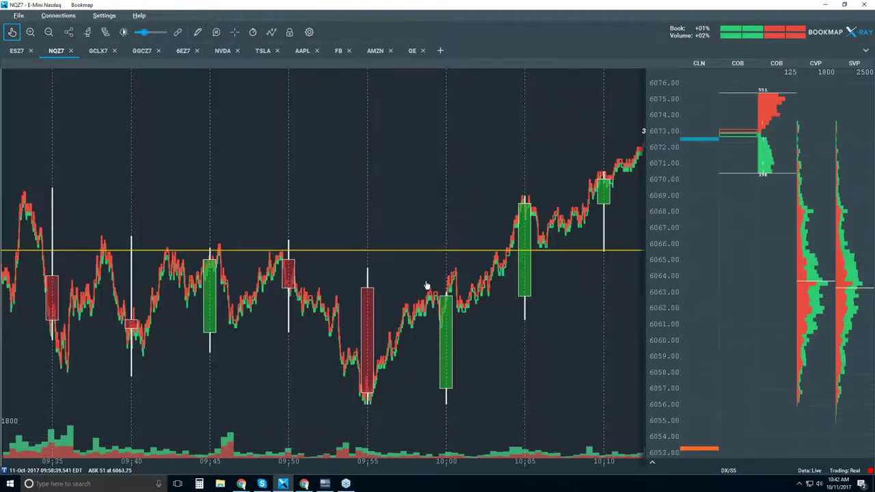
pyautogui.scroll(-1, 425, 286)
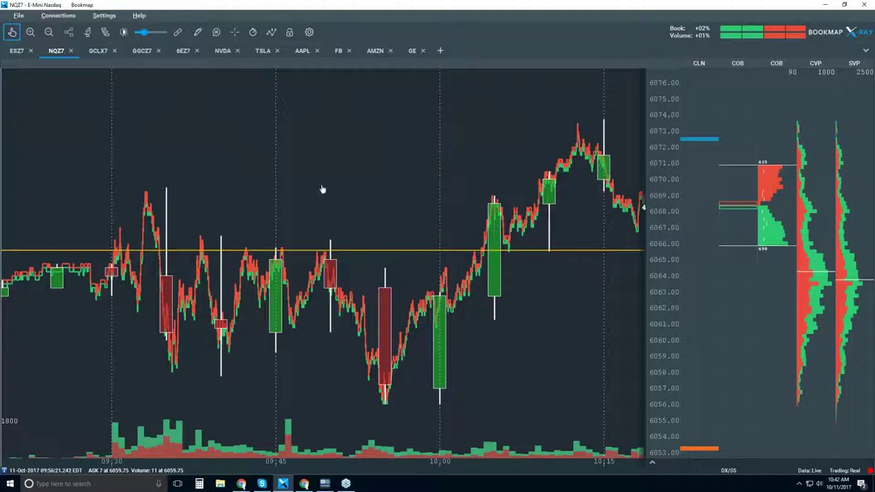
# Enable Volume Dots in the visible chart components panel, then close the panel.
pyautogui.click(271, 33)
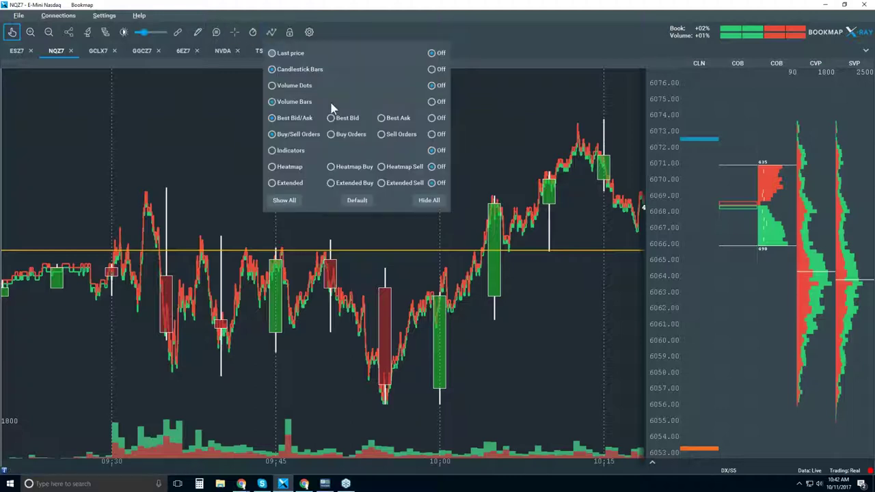
pyautogui.click(296, 85)
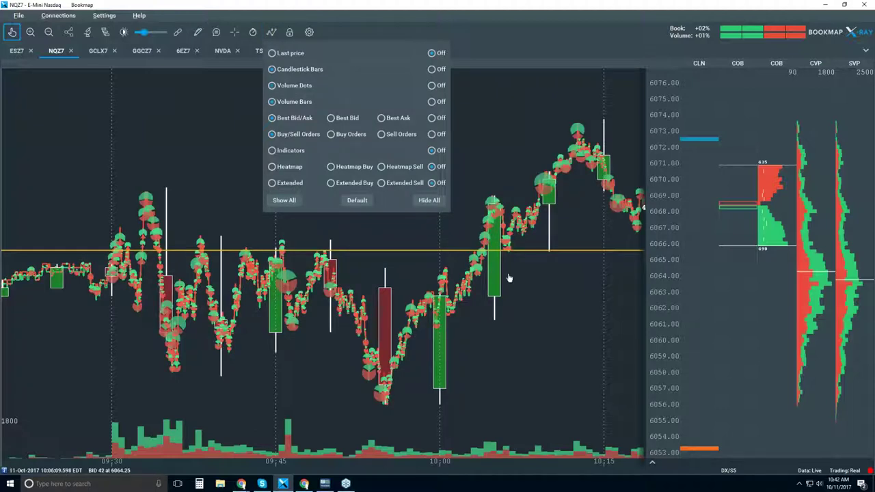
pyautogui.click(512, 302)
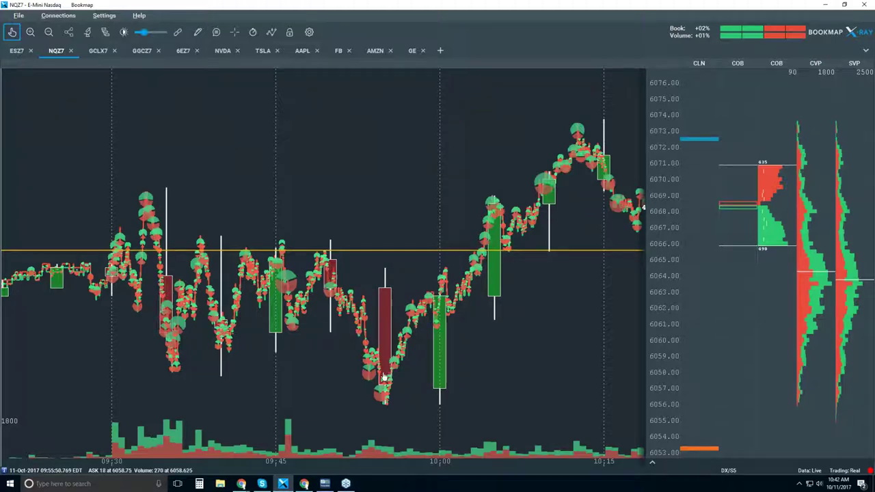
# Zoom the chart in to about 09:48–10:00 so individual volume dots show.
pyautogui.scroll(5, 385, 369)
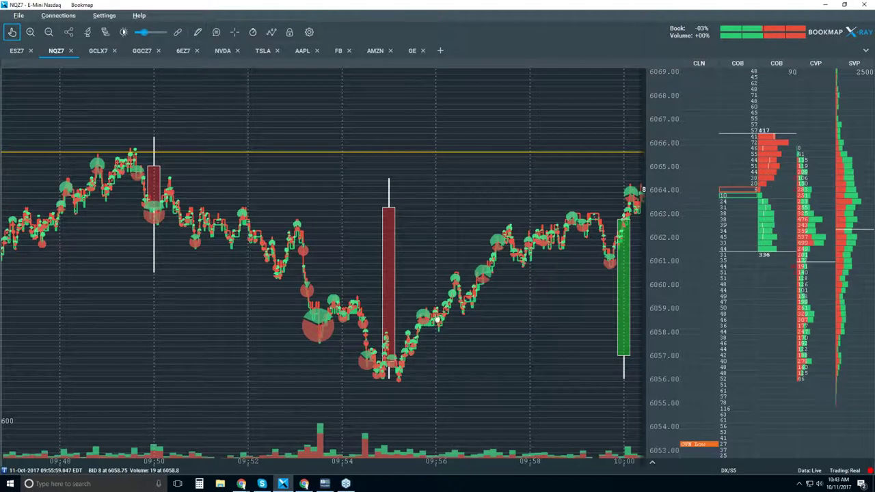
# Zoom in to roughly 09:55:36–09:55:54, revealing the stepped bid and ask lines.
pyautogui.scroll(5, 435, 318)
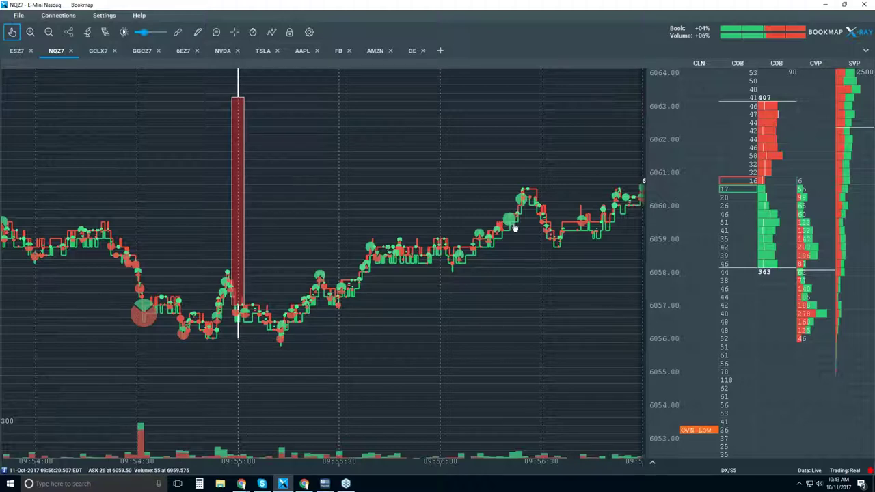
pyautogui.scroll(3, 387, 244)
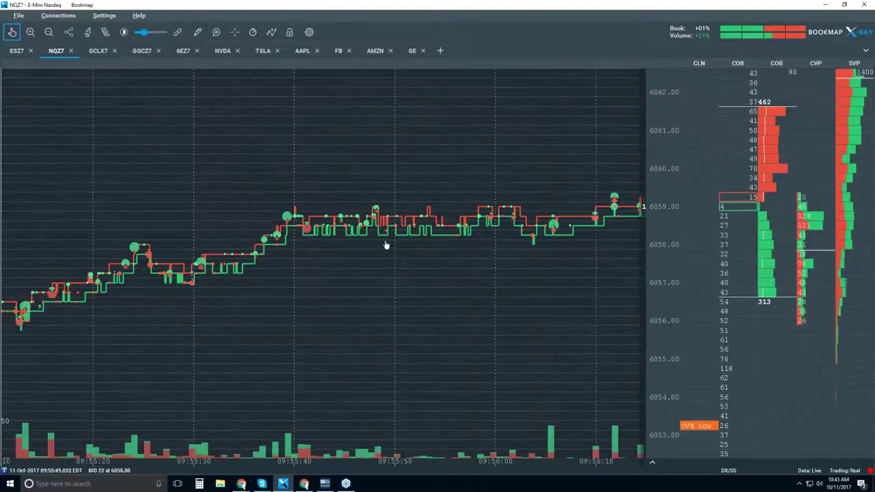
pyautogui.scroll(2, 385, 244)
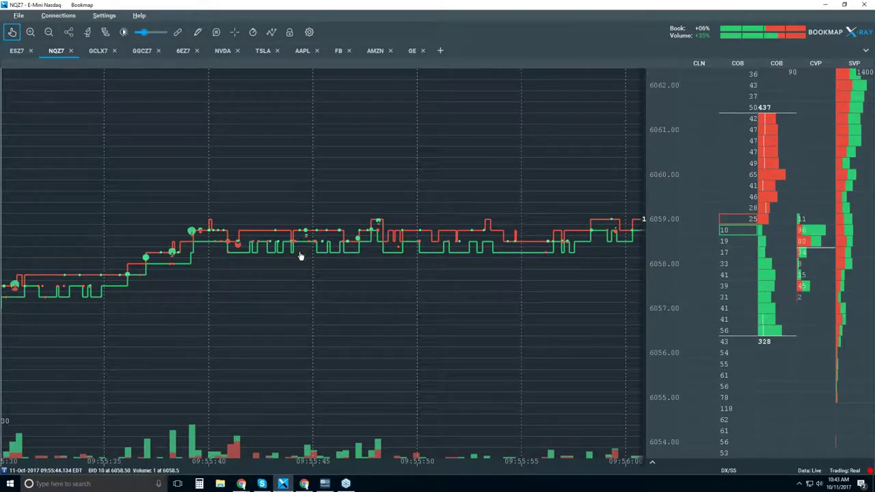
pyautogui.scroll(2, 301, 255)
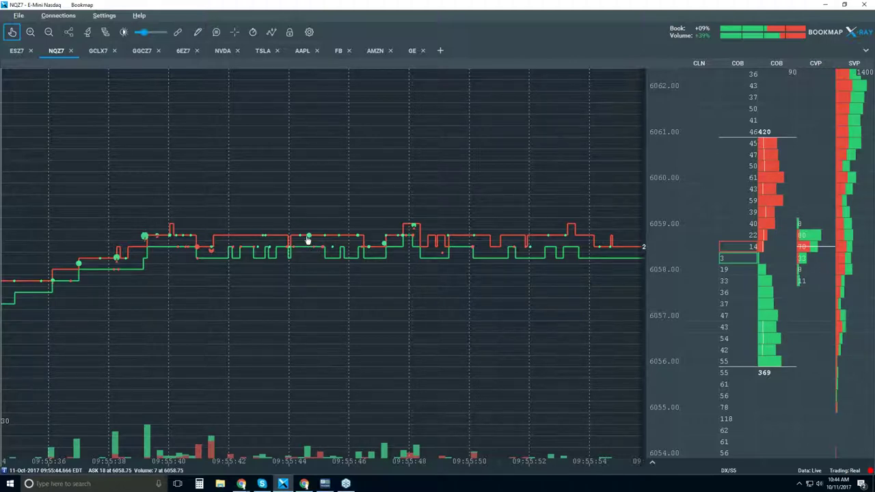
pyautogui.scroll(2, 307, 237)
pyautogui.scroll(4, 307, 262)
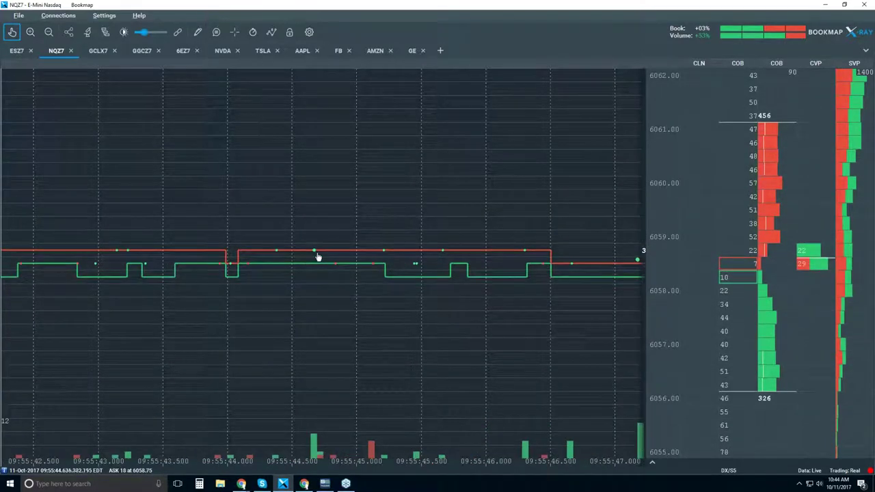
pyautogui.scroll(5, 314, 257)
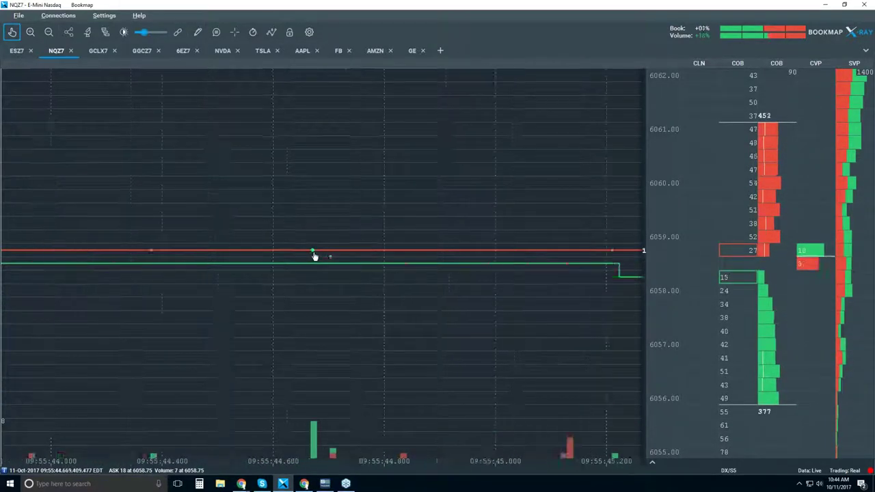
pyautogui.scroll(2, 312, 261)
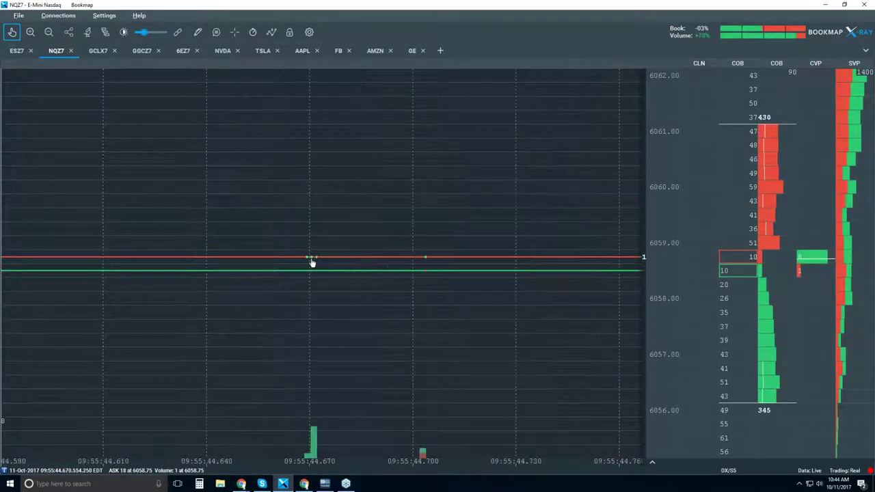
pyautogui.scroll(5, 312, 262)
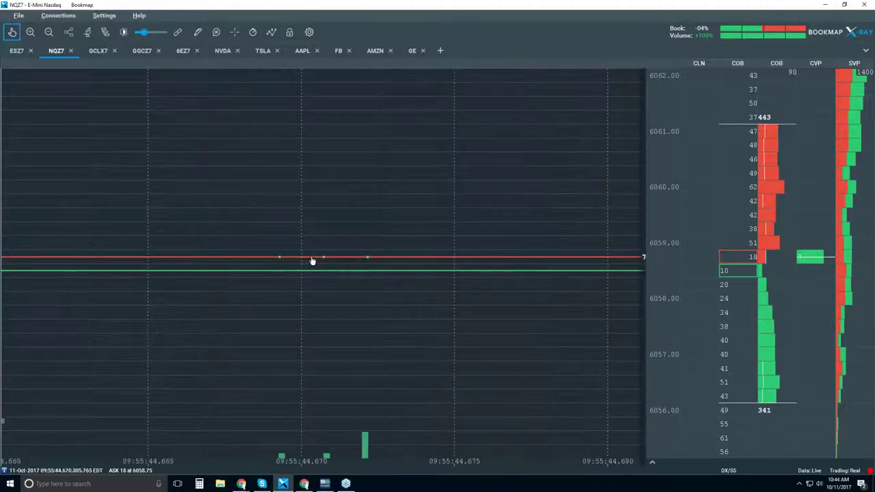
pyautogui.scroll(1, 311, 261)
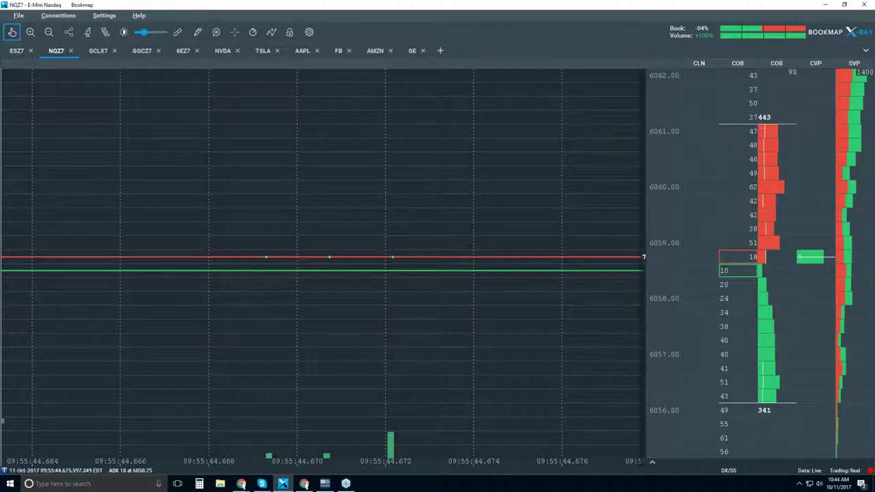
pyautogui.click(216, 32)
pyautogui.moveTo(257, 263)
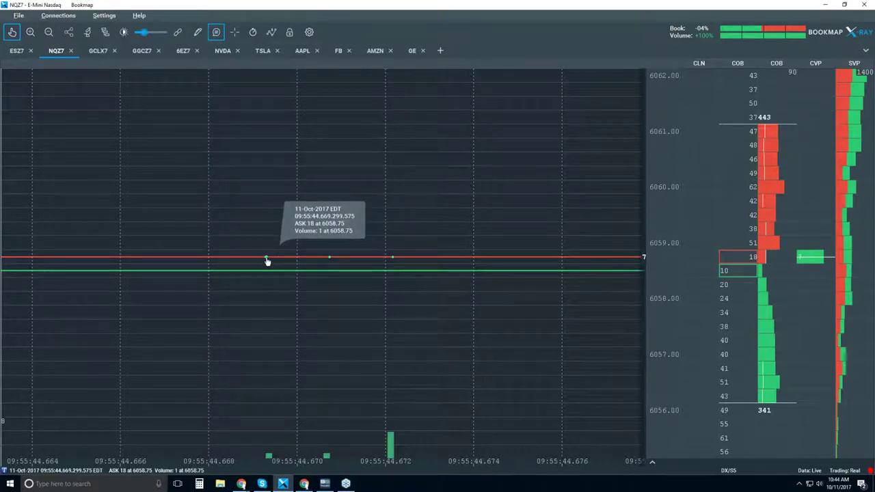
pyautogui.moveTo(329, 260)
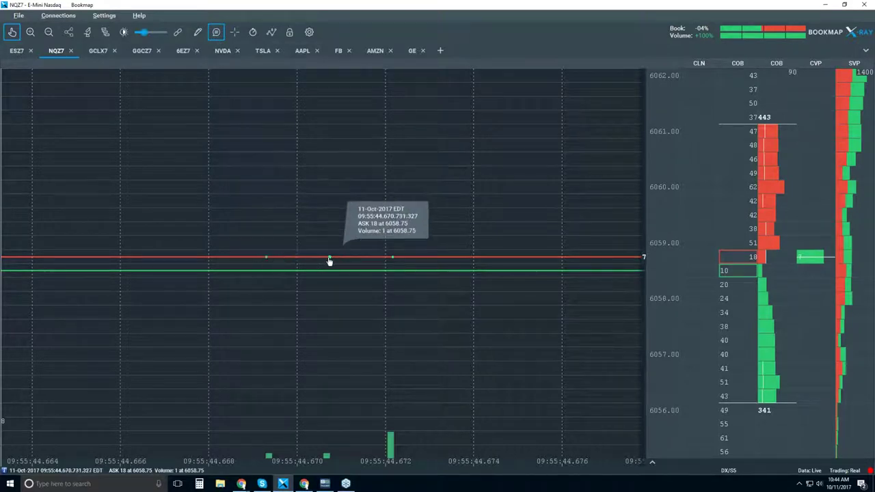
pyautogui.moveTo(392, 259)
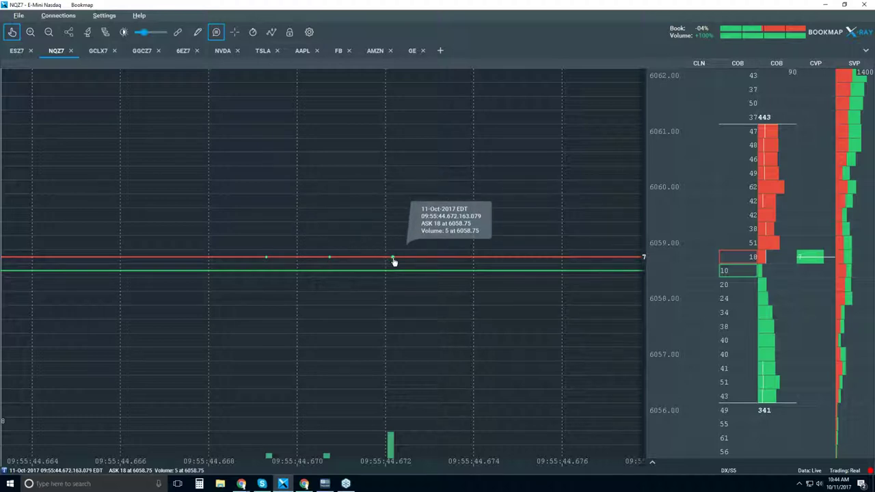
pyautogui.scroll(8, 394, 262)
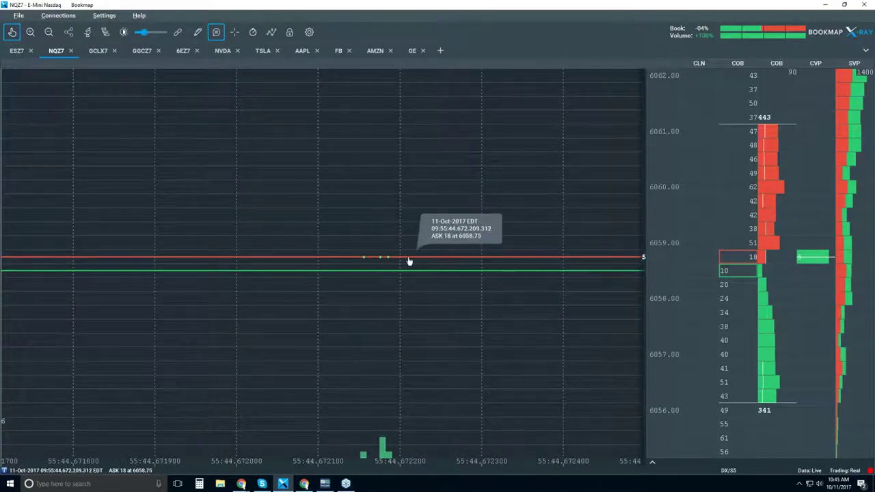
pyautogui.scroll(3, 396, 237)
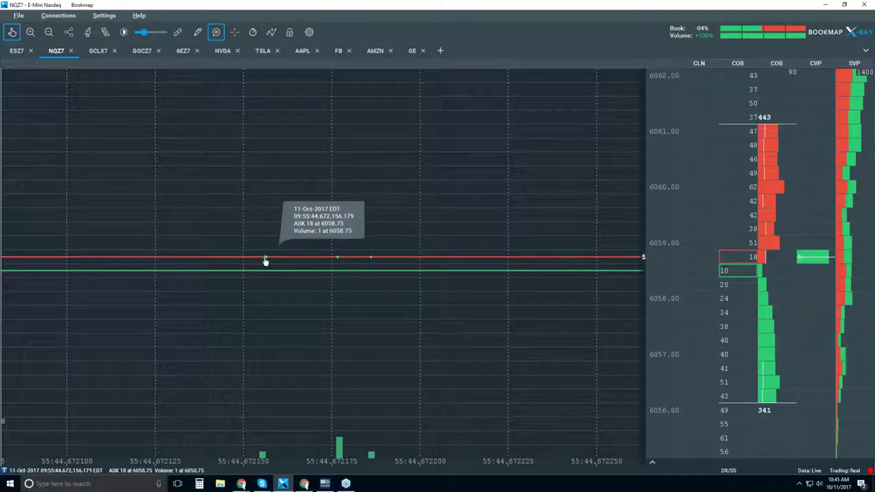
pyautogui.scroll(5, 335, 263)
pyautogui.scroll(5, 336, 263)
pyautogui.scroll(2, 279, 261)
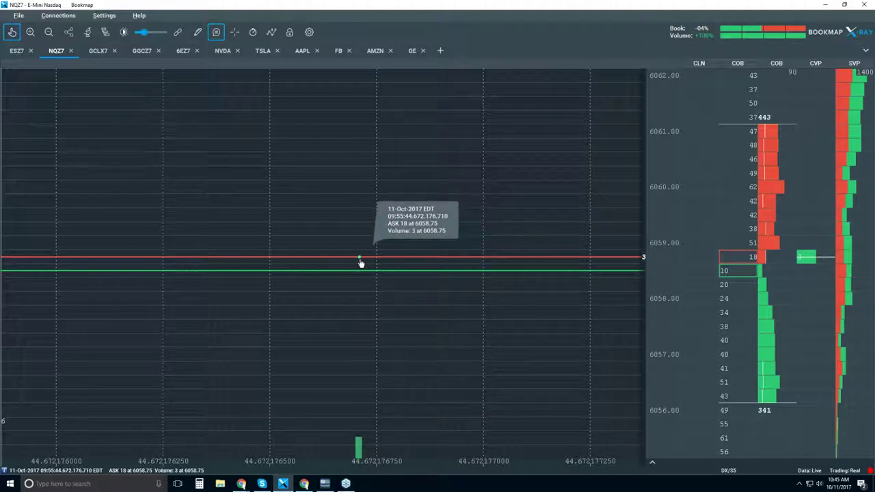
pyautogui.scroll(-1, 361, 263)
pyautogui.scroll(5, 361, 263)
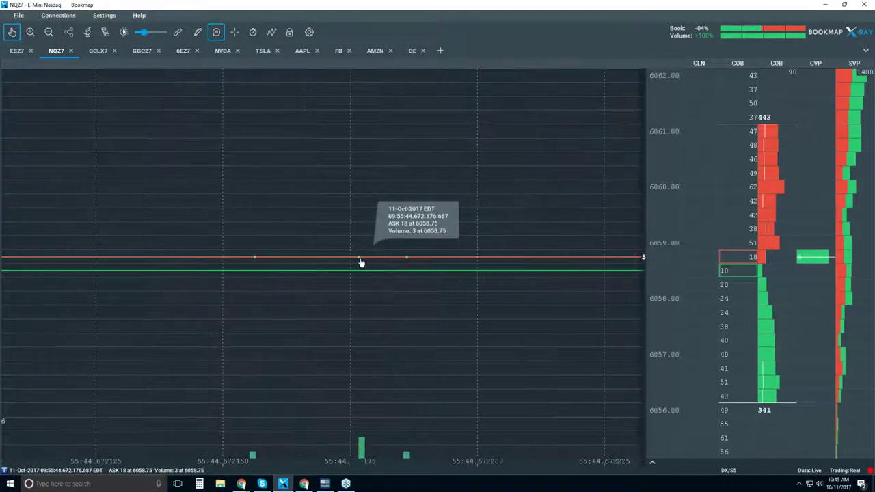
pyautogui.scroll(-1, 357, 262)
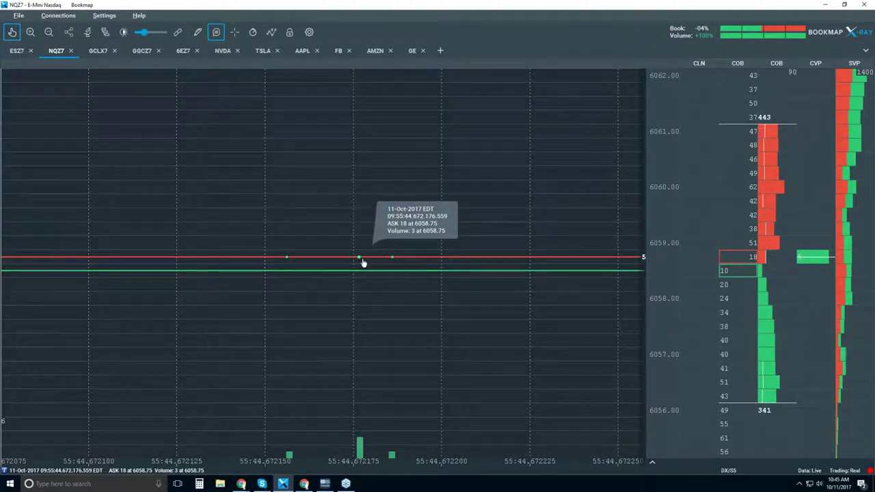
pyautogui.scroll(-5, 362, 263)
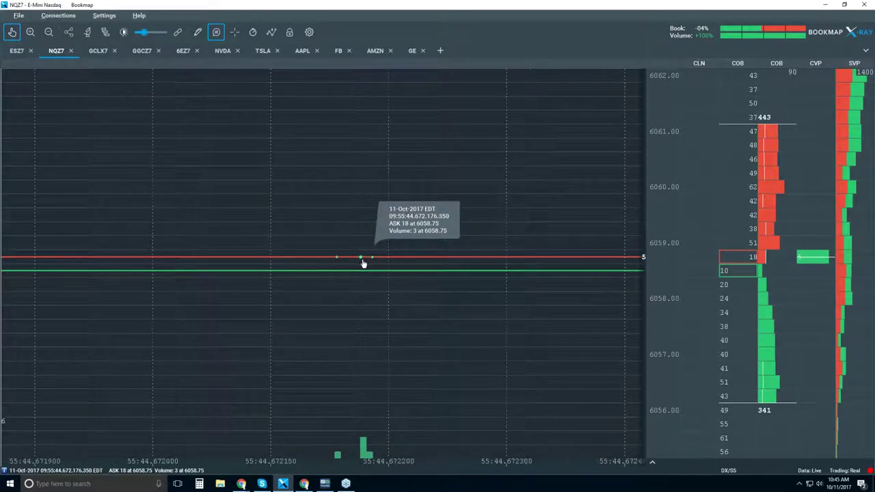
pyautogui.scroll(2, 363, 262)
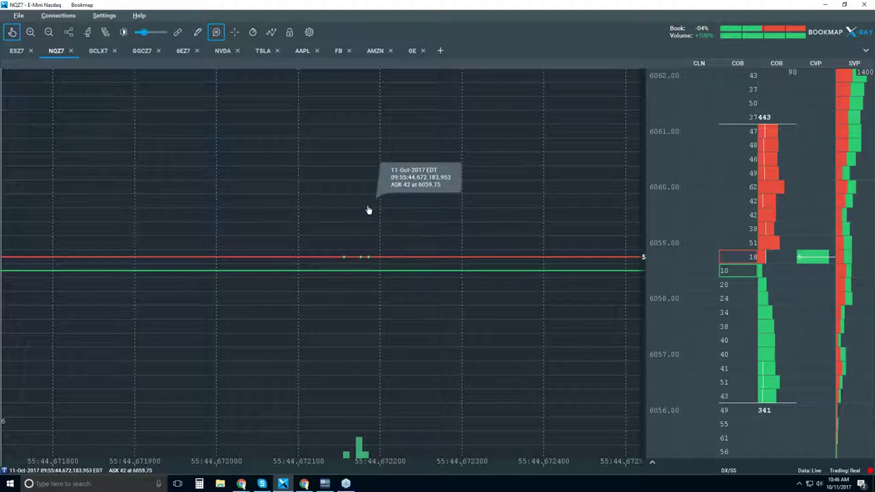
pyautogui.scroll(-3, 369, 209)
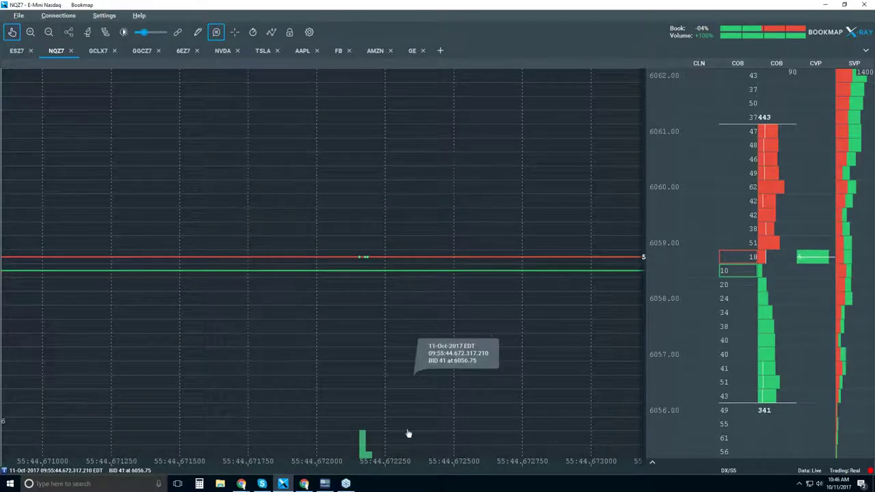
pyautogui.scroll(-3, 403, 220)
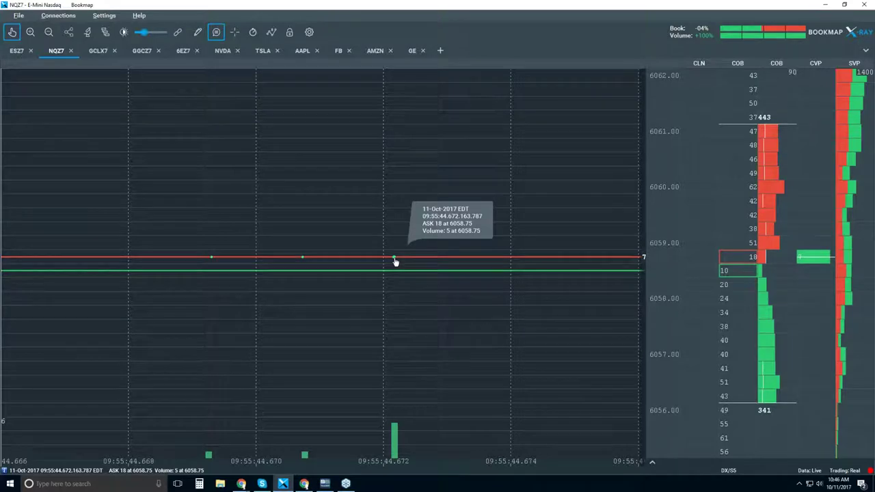
pyautogui.scroll(-5, 395, 262)
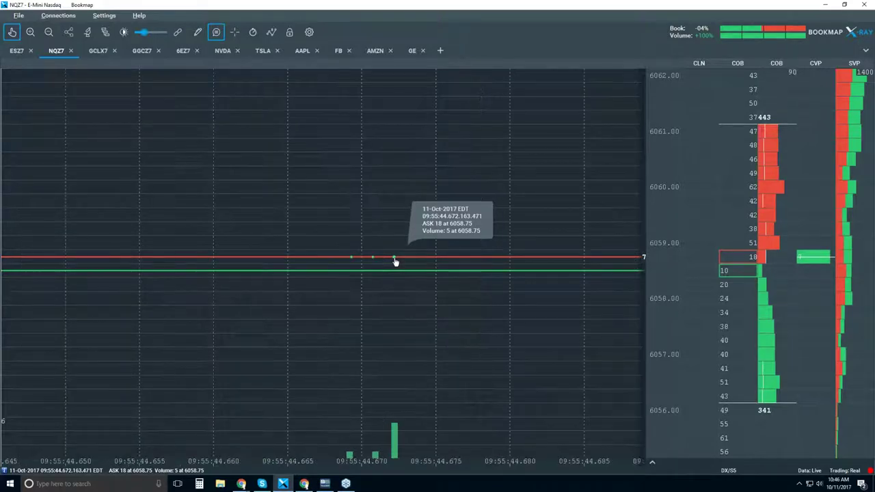
pyautogui.scroll(-8, 395, 262)
# Zoom the time axis out from sub-millisecond to about 09:27–10:05 with candlesticks.
pyautogui.scroll(-10, 395, 262)
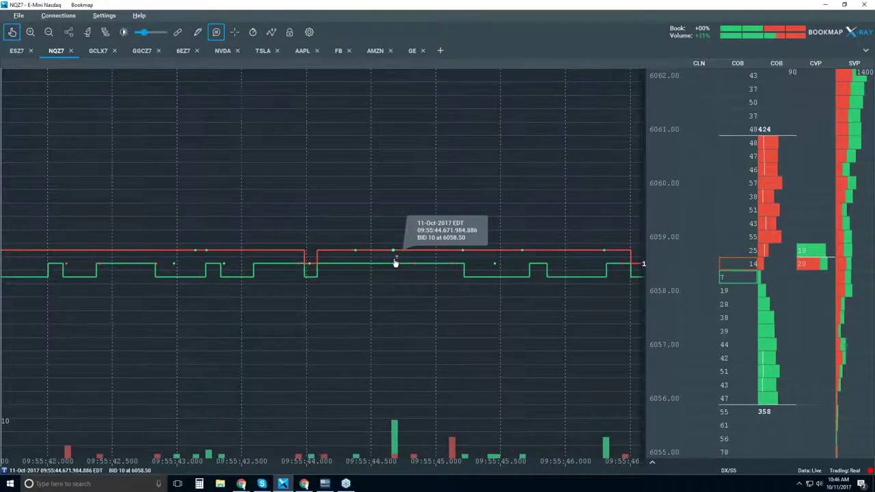
pyautogui.scroll(-5, 395, 263)
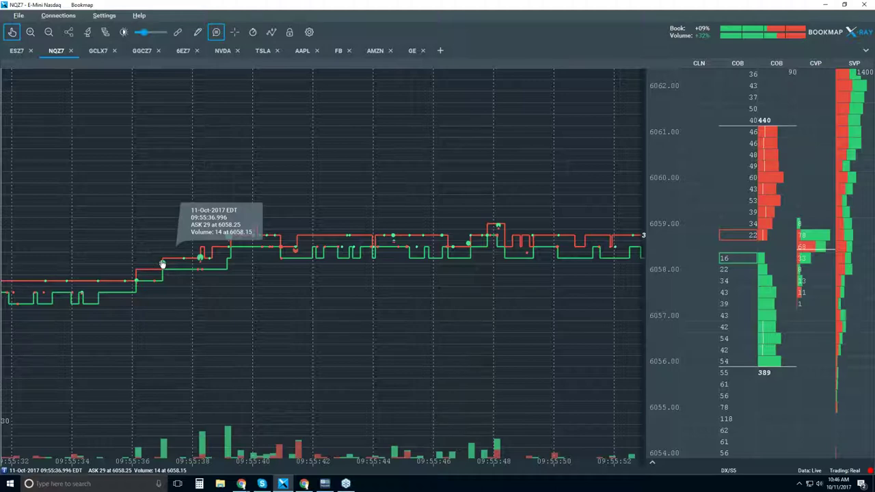
pyautogui.scroll(-3, 325, 240)
pyautogui.scroll(-2, 325, 239)
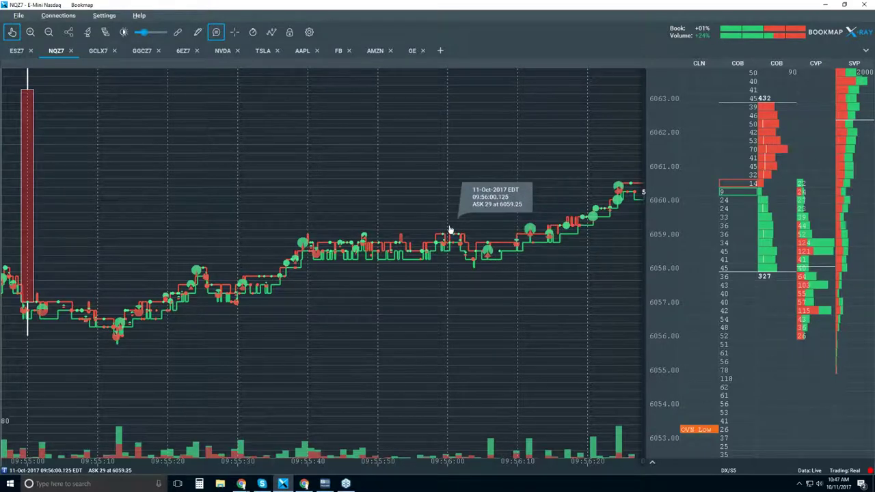
pyautogui.scroll(-3, 449, 230)
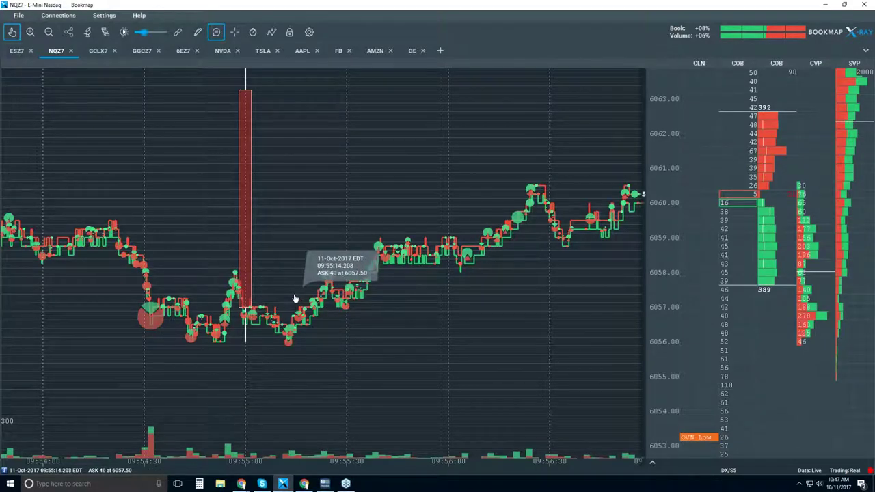
pyautogui.scroll(5, 265, 339)
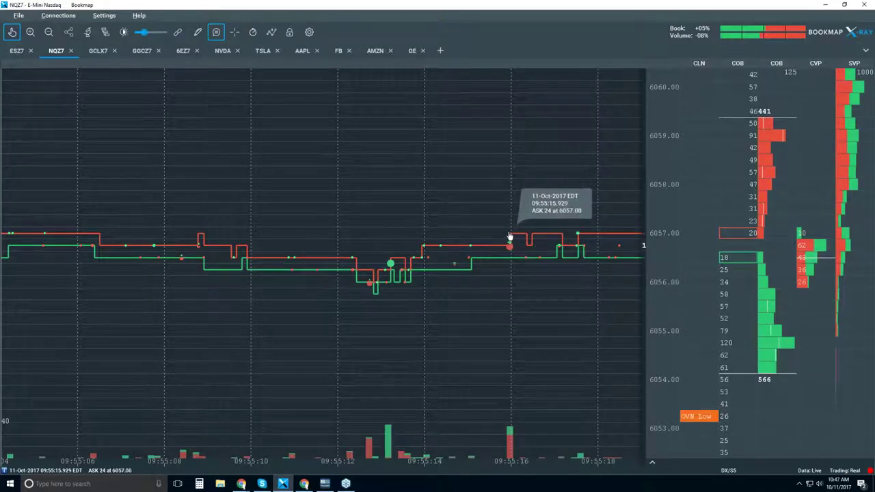
pyautogui.scroll(-1, 518, 290)
pyautogui.scroll(-4, 518, 290)
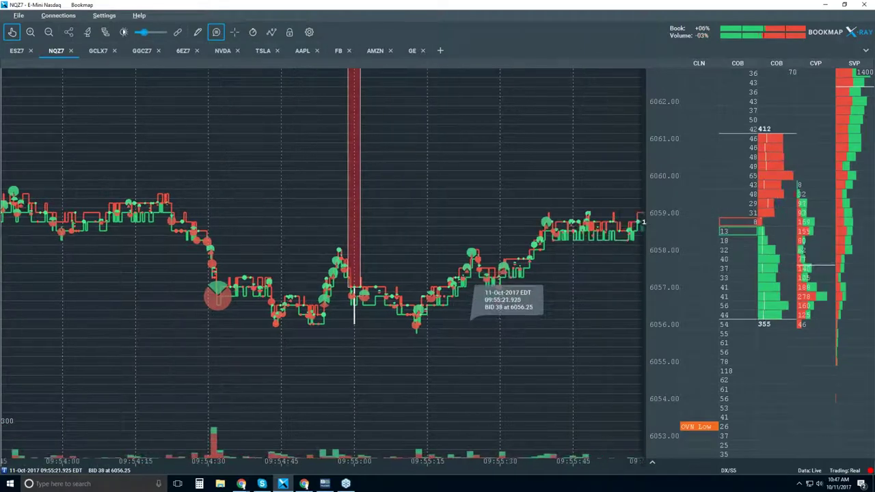
pyautogui.scroll(-2, 535, 258)
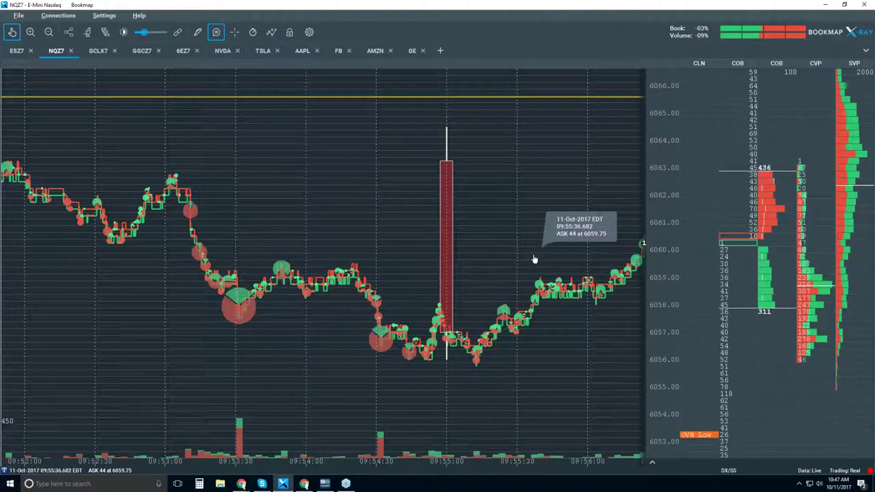
pyautogui.scroll(-2, 544, 294)
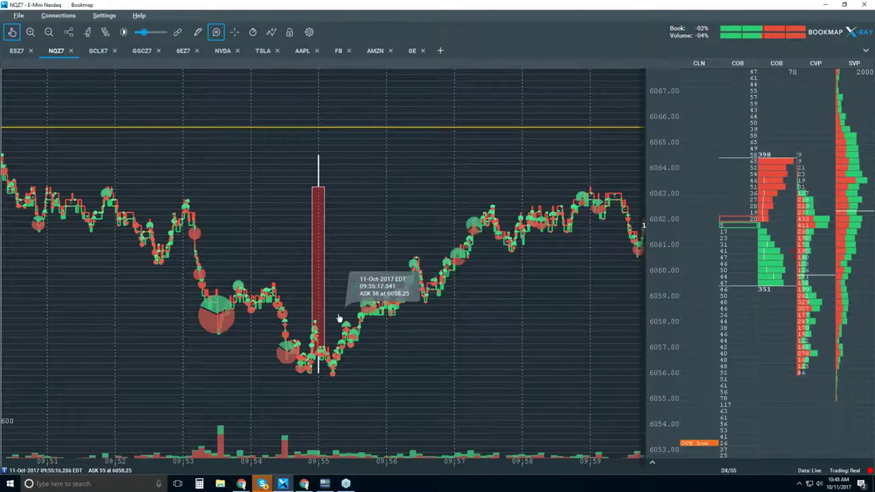
pyautogui.scroll(-3, 496, 293)
pyautogui.scroll(-3, 498, 289)
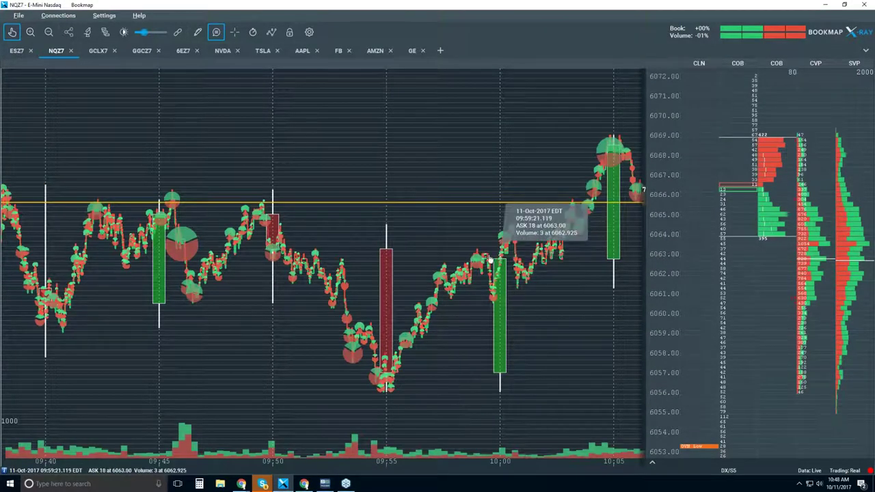
pyautogui.scroll(-3, 489, 260)
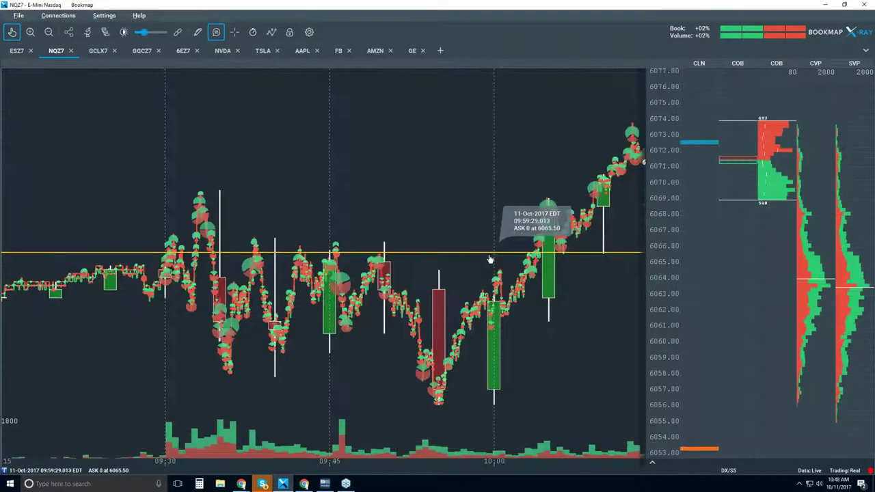
# Jump to live data, switch to crosshair mode, and move the CLN column to the left edge.
pyautogui.click(12, 32)
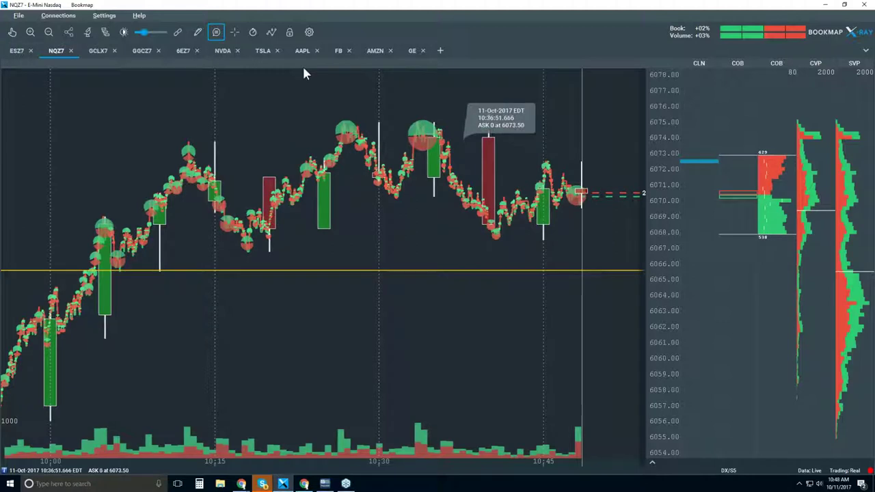
pyautogui.click(235, 33)
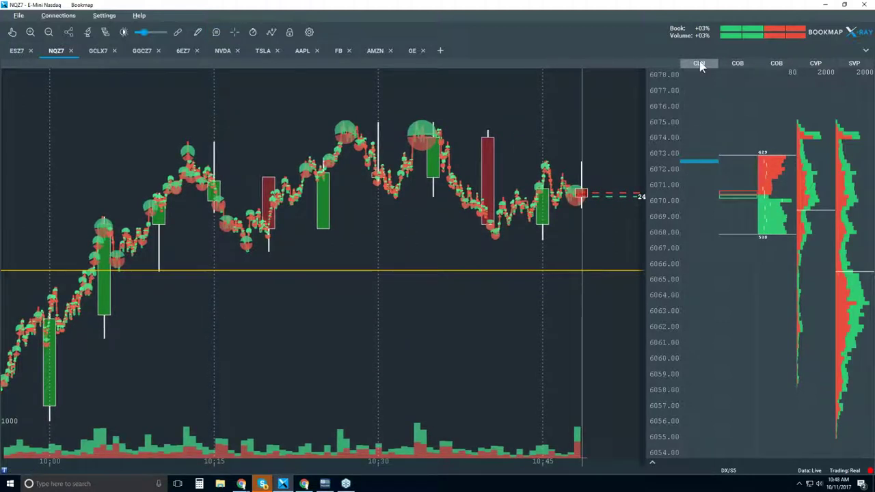
pyautogui.moveTo(700, 62); pyautogui.dragTo(38, 67)
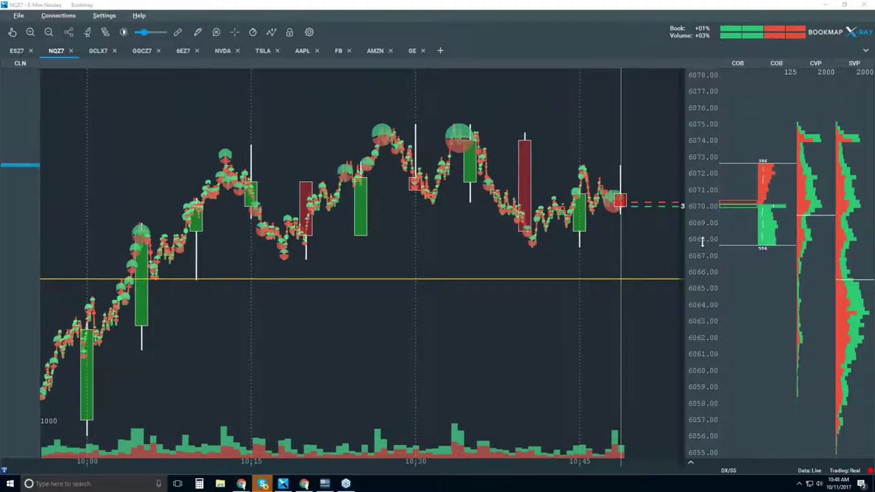
# Zoom in on the most recent trading, about 10:25–10:50.
pyautogui.scroll(2, 610, 188)
pyautogui.scroll(2, 610, 187)
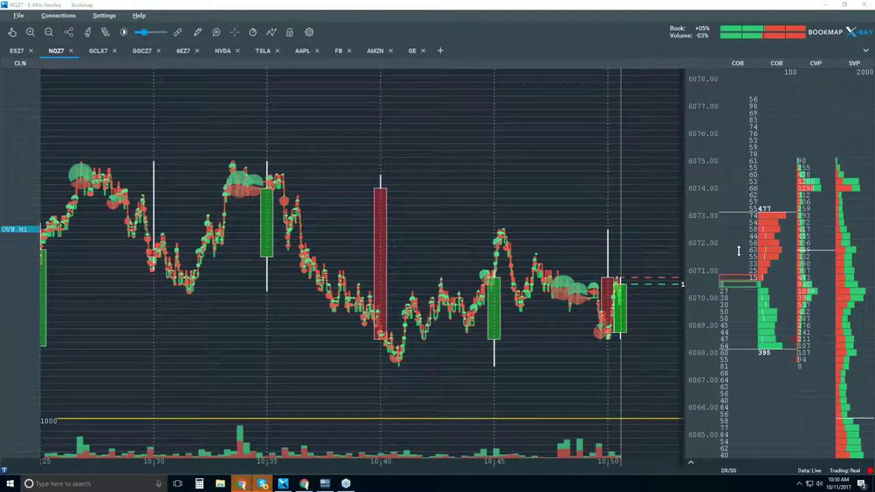
# Switch the visible-components display from Off to Heatmap and close the panel.
pyautogui.click(271, 32)
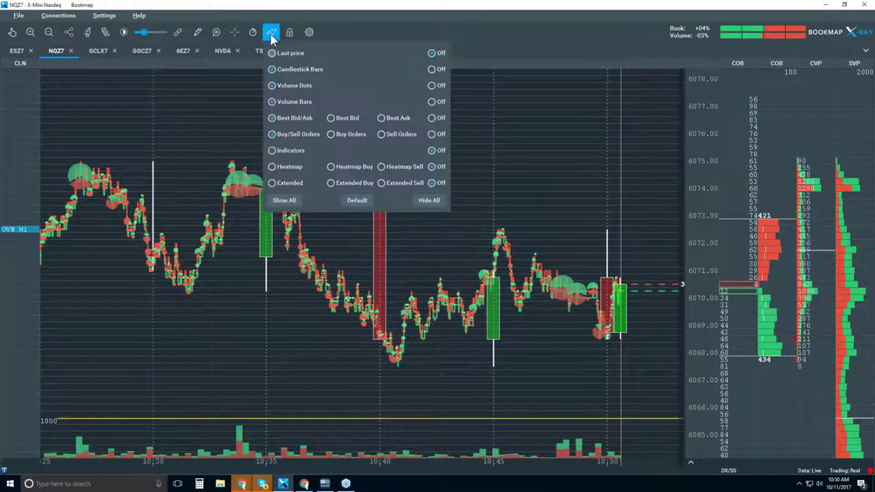
pyautogui.click(295, 168)
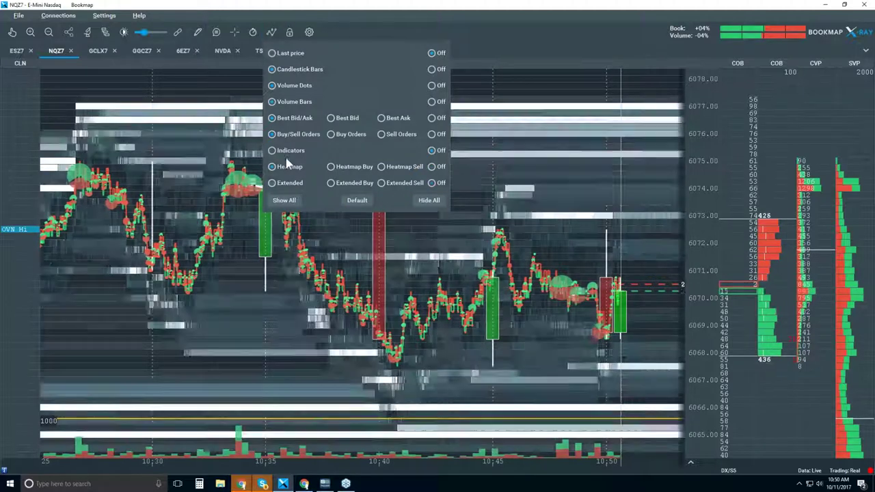
pyautogui.click(510, 24)
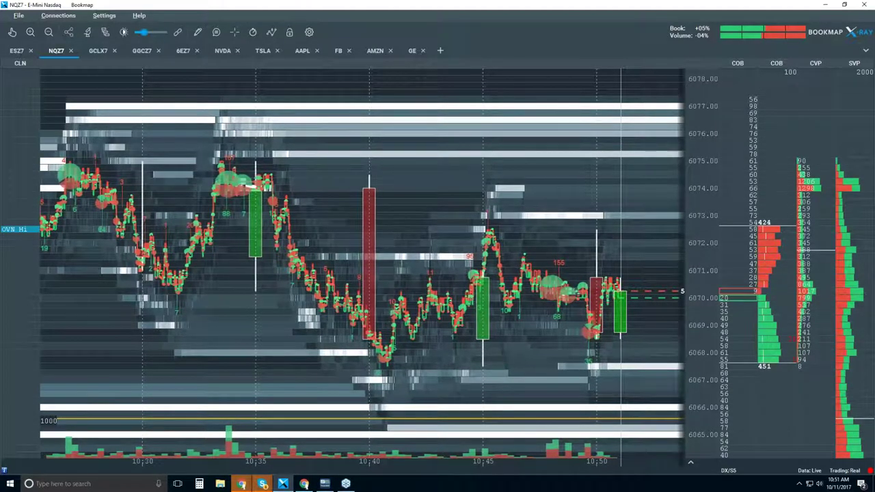
# Zoom the NQZ7 heatmap out to cover roughly 09:45–11:00.
pyautogui.scroll(5, 655, 238)
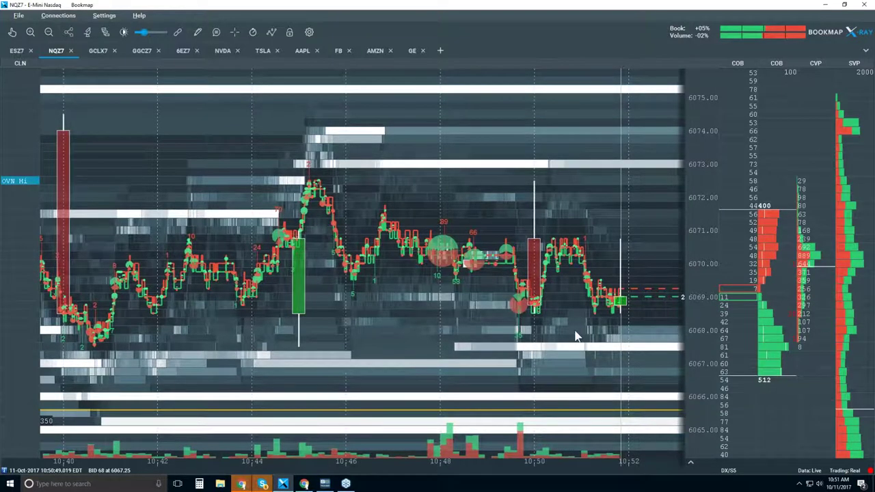
pyautogui.scroll(-3, 567, 305)
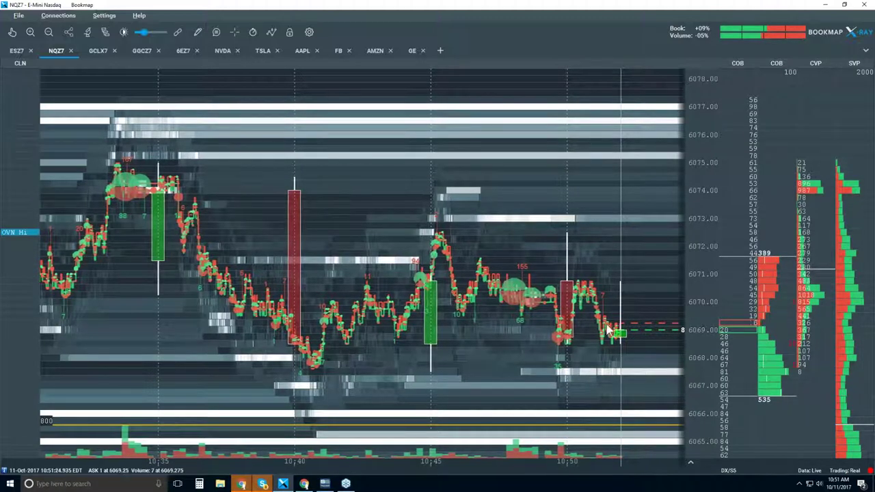
pyautogui.scroll(2, 608, 330)
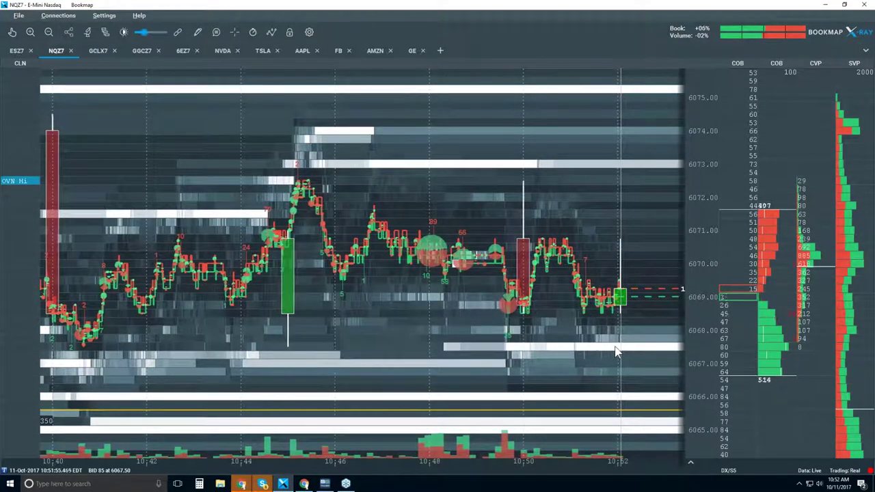
pyautogui.scroll(-1, 594, 345)
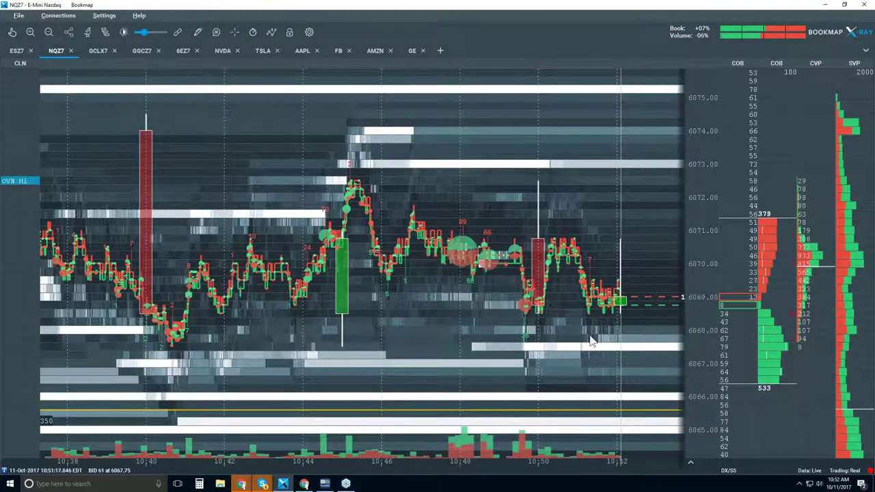
pyautogui.scroll(-1, 592, 343)
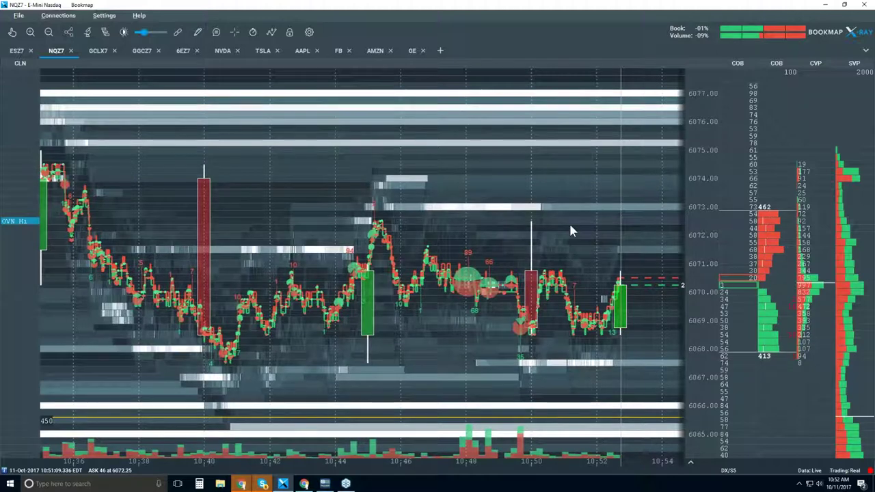
pyautogui.scroll(-8, 569, 230)
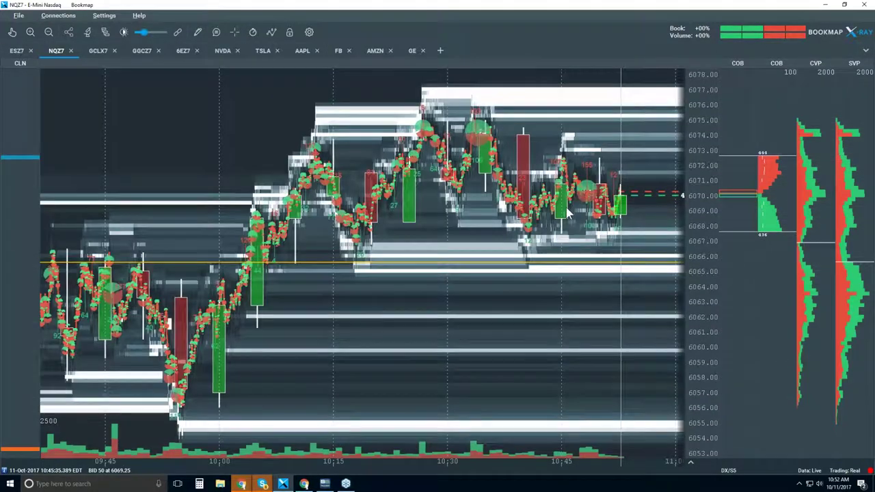
# Zoom out further so the heatmap spans about 09:15–11:00.
pyautogui.scroll(-1, 566, 208)
pyautogui.scroll(-1, 565, 213)
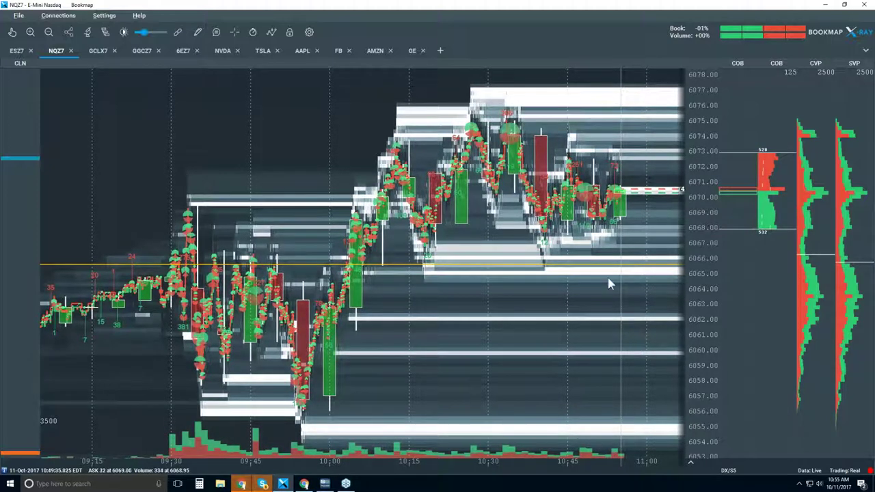
# Turn Candlestick Bars off, then show the Bookmap Platform Details slide in Chrome.
pyautogui.click(272, 33)
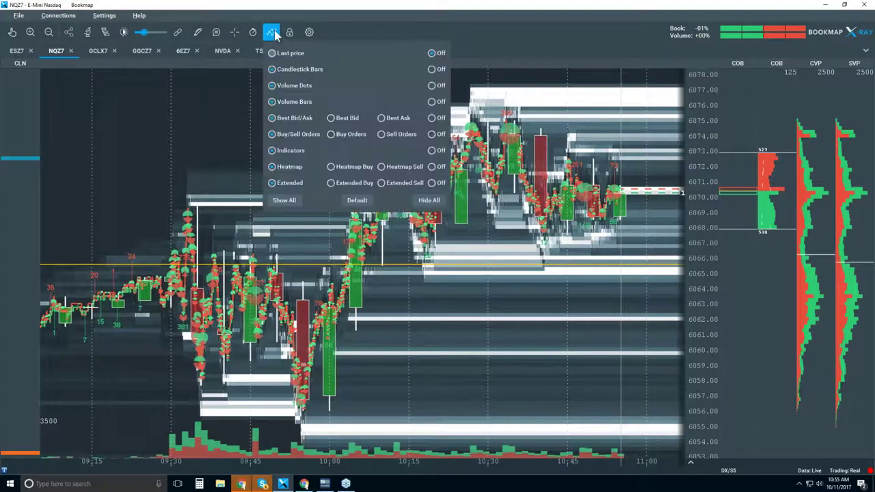
pyautogui.click(432, 70)
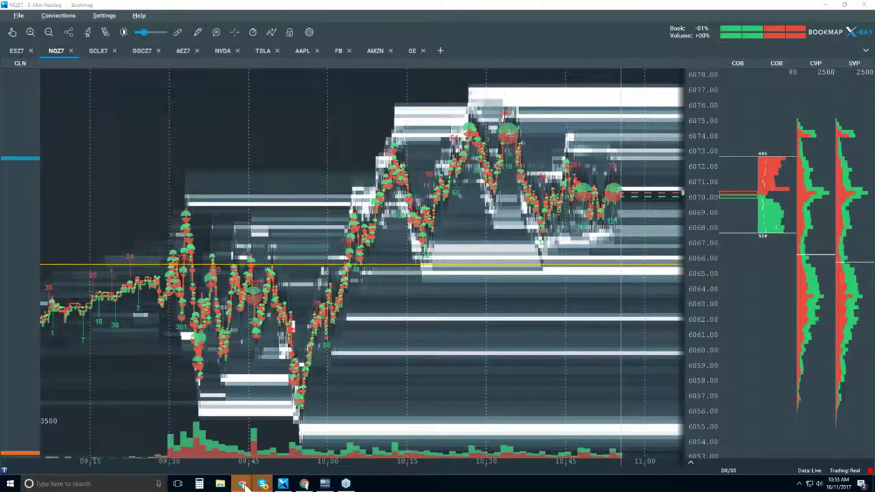
pyautogui.moveTo(244, 485)
pyautogui.click(328, 444)
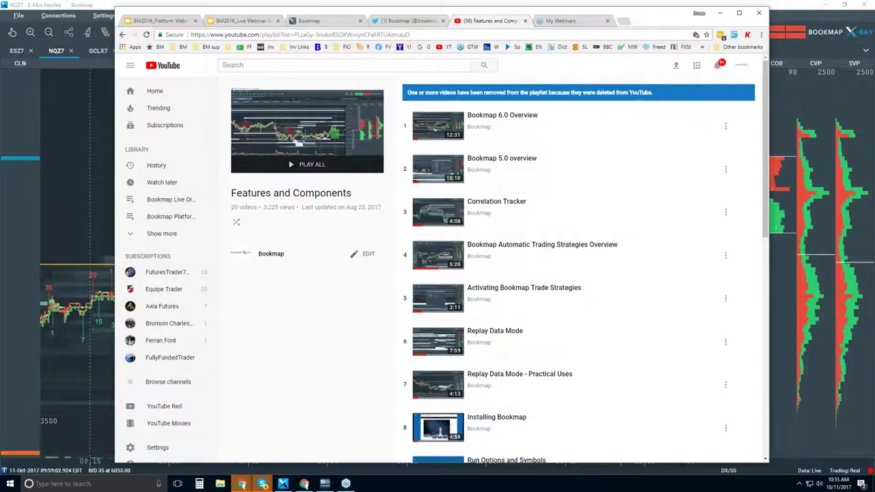
pyautogui.click(270, 253)
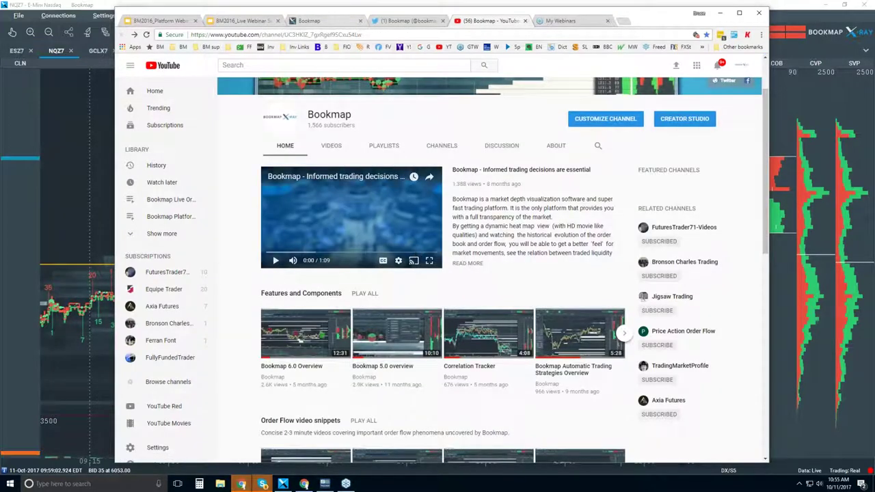
pyautogui.click(181, 22)
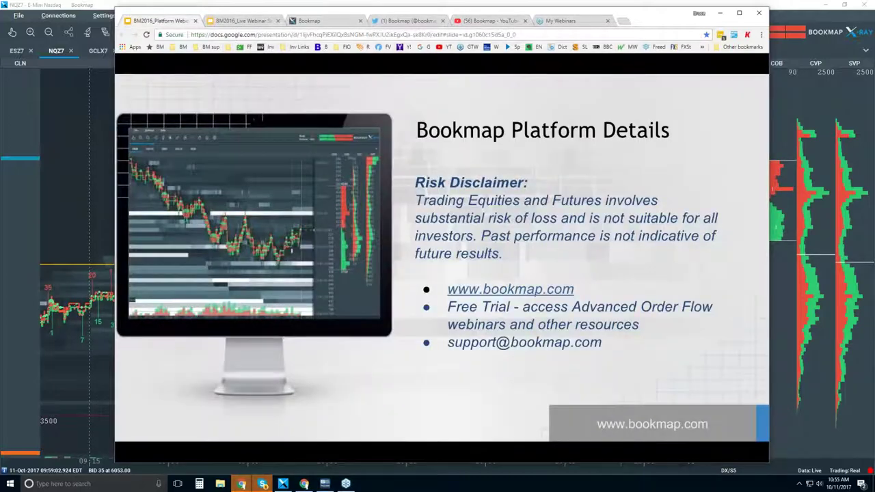
# Highlight 'One click trading' in the Advanced pricing plan, then minimize Chrome.
pyautogui.click(318, 20)
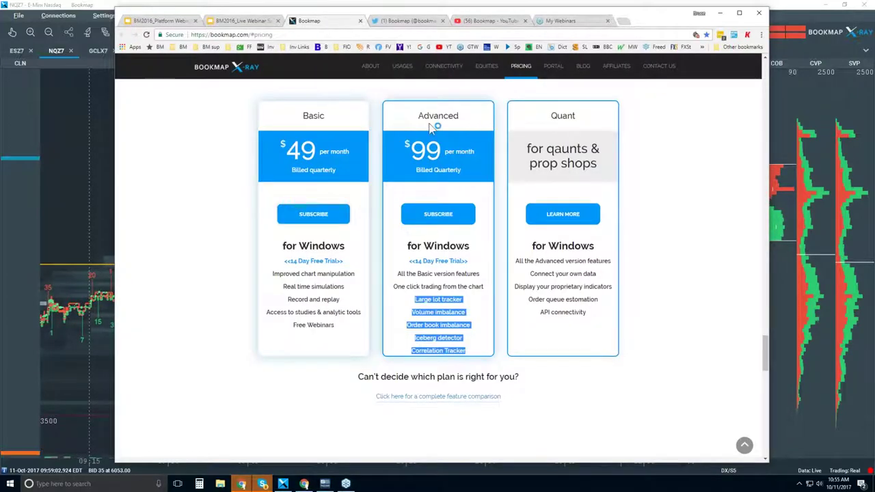
pyautogui.moveTo(393, 286); pyautogui.dragTo(441, 287)
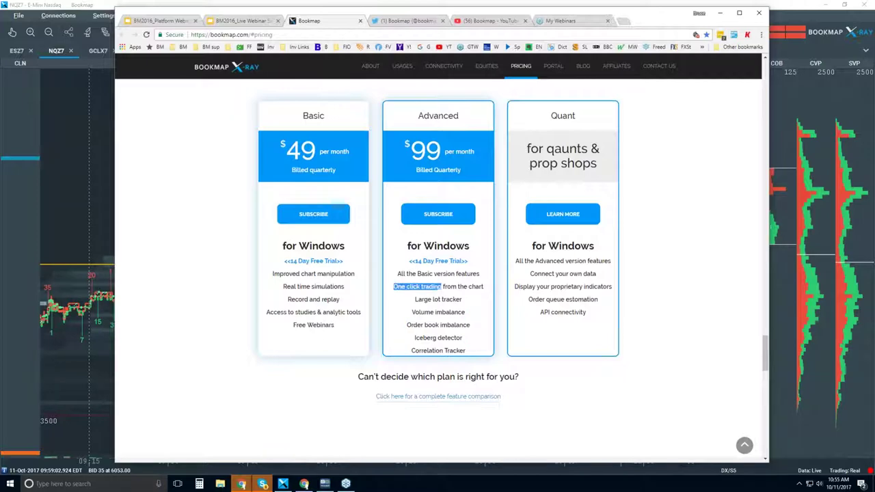
pyautogui.click(759, 10)
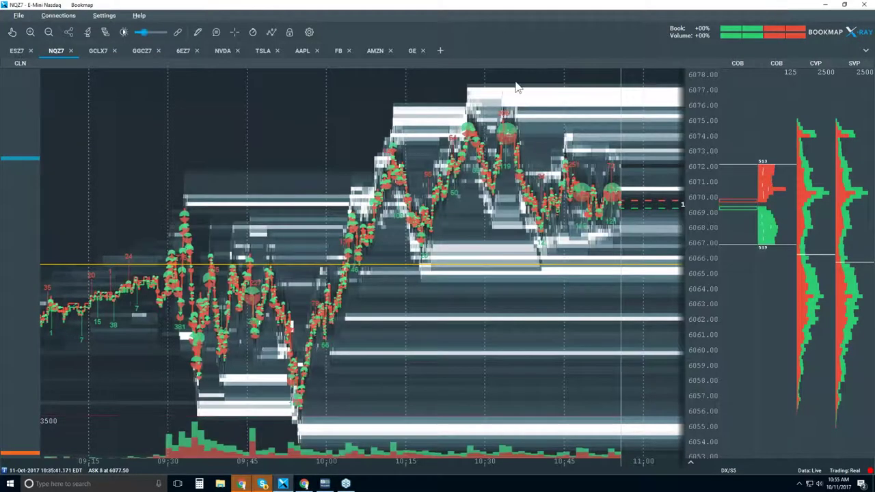
# Open the Trade Control Panel, enable trading, and cancel all open sell orders.
pyautogui.click(289, 33)
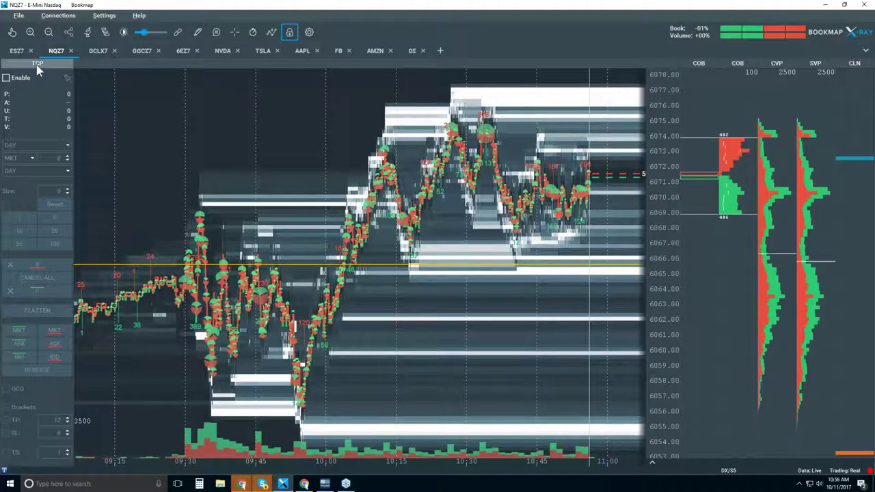
pyautogui.click(6, 78)
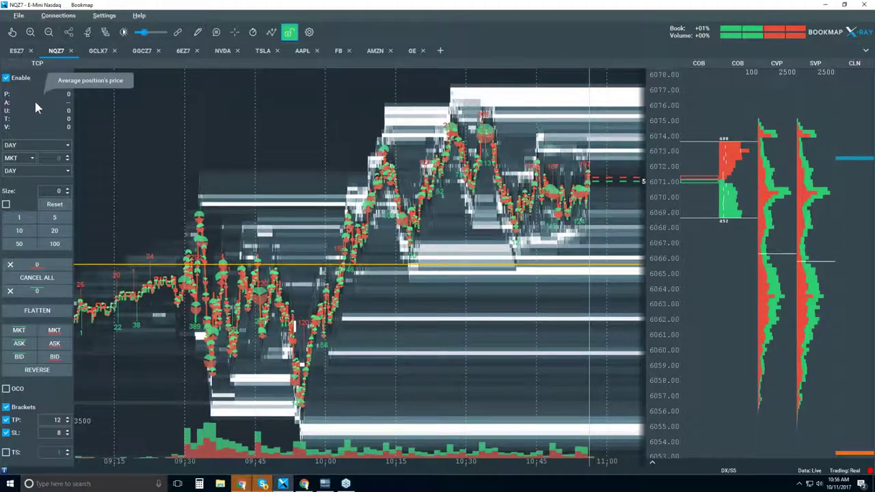
pyautogui.click(37, 290)
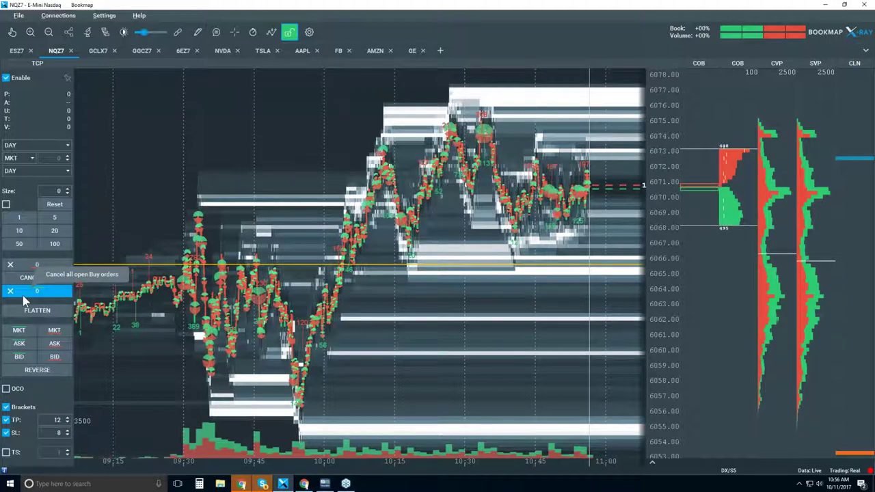
# Set the order size to 1 contract with the '1' quick-size button.
pyautogui.scroll(2, 540, 149)
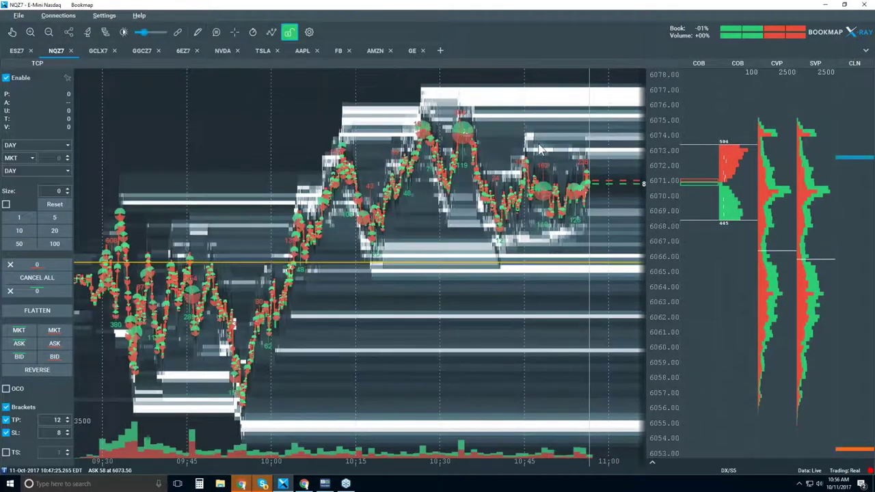
pyautogui.scroll(3, 540, 149)
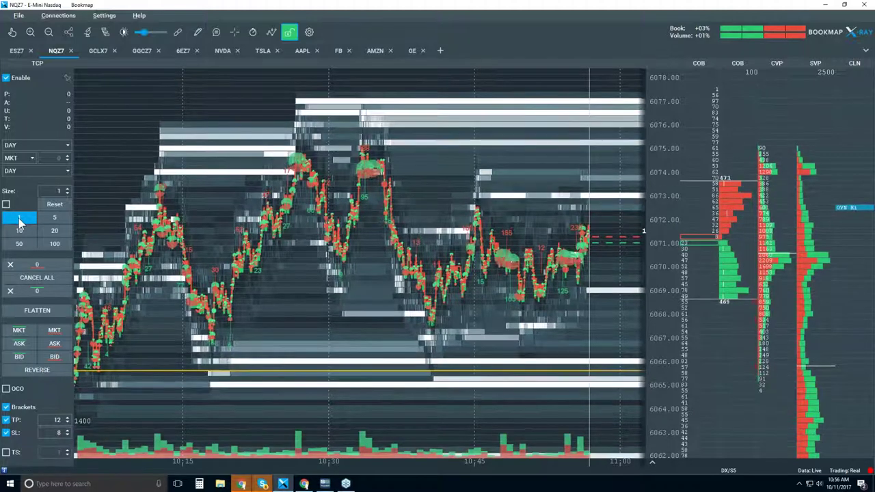
pyautogui.click(21, 218)
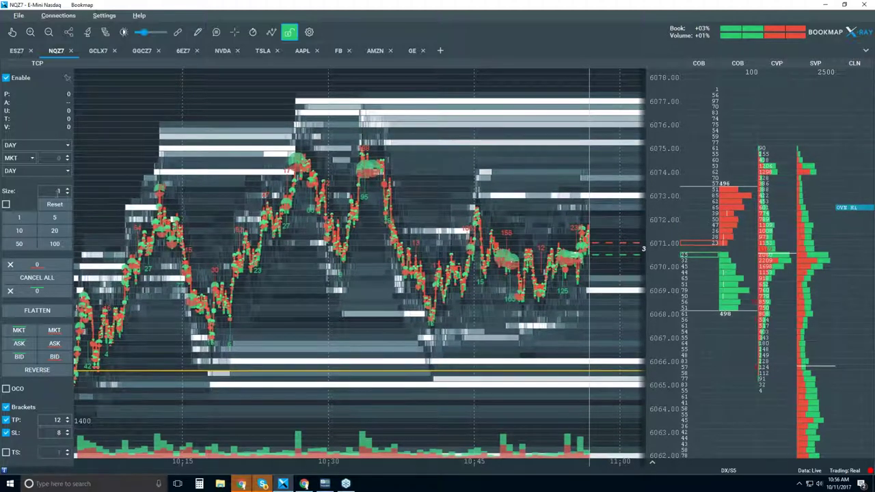
# Place a 1-contract buy limit at 6068 with TP 12 and SL 8 brackets.
pyautogui.click(627, 315)
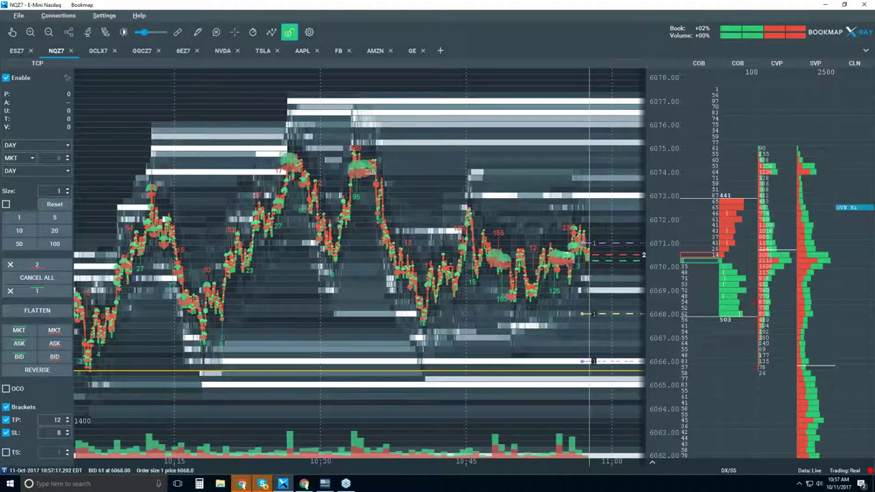
# Change the 6068 buy order to 2 contracts and drag it down to about 6066.75.
pyautogui.click(593, 314)
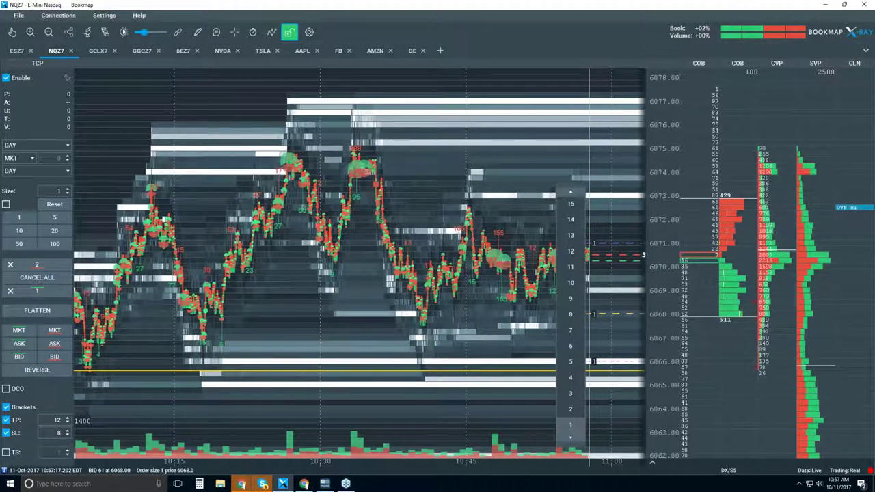
pyautogui.click(571, 409)
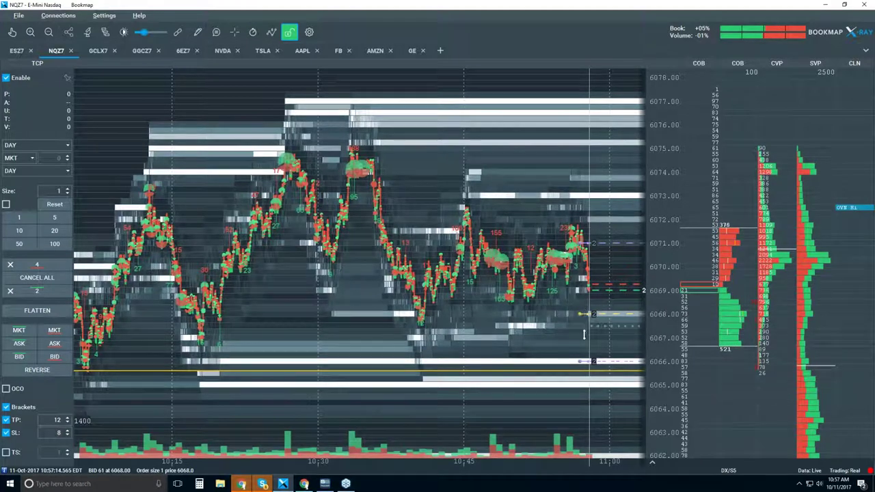
pyautogui.moveTo(583, 347); pyautogui.dragTo(588, 350)
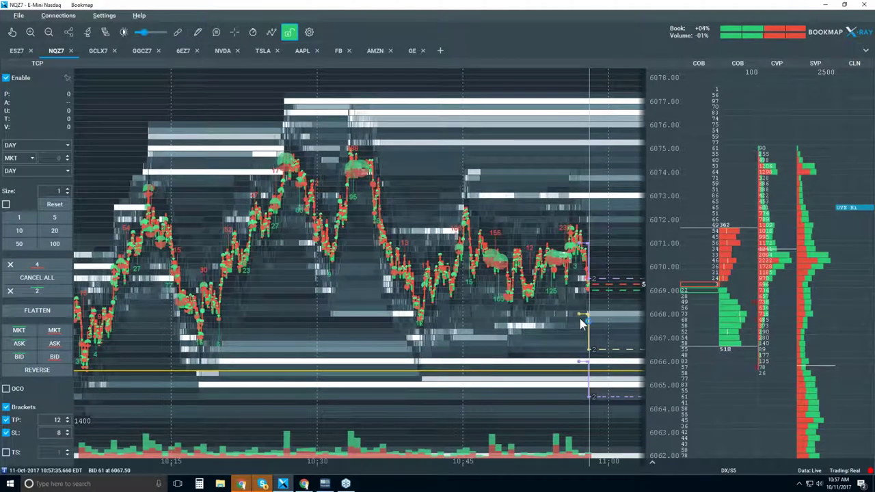
# Place a bracketed one-lot at 6071.50, buy one contract at market, then compress the price scale.
pyautogui.scroll(3, 579, 314)
pyautogui.scroll(2, 579, 304)
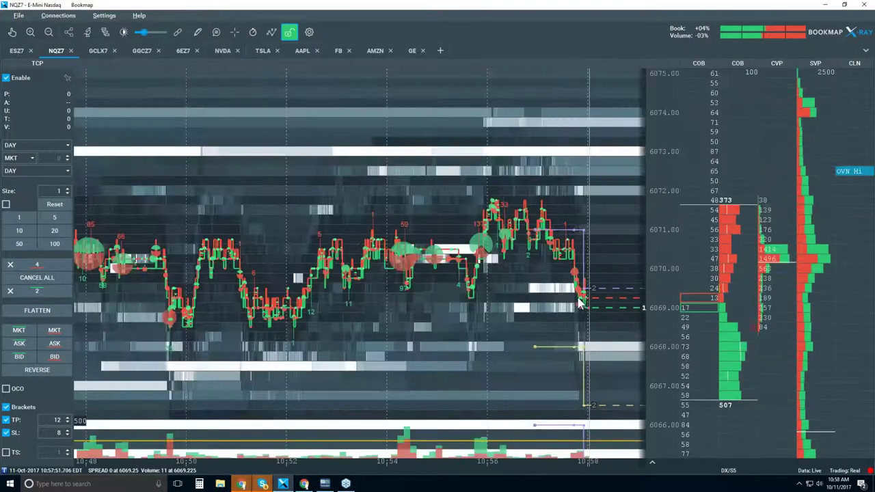
pyautogui.scroll(2, 580, 349)
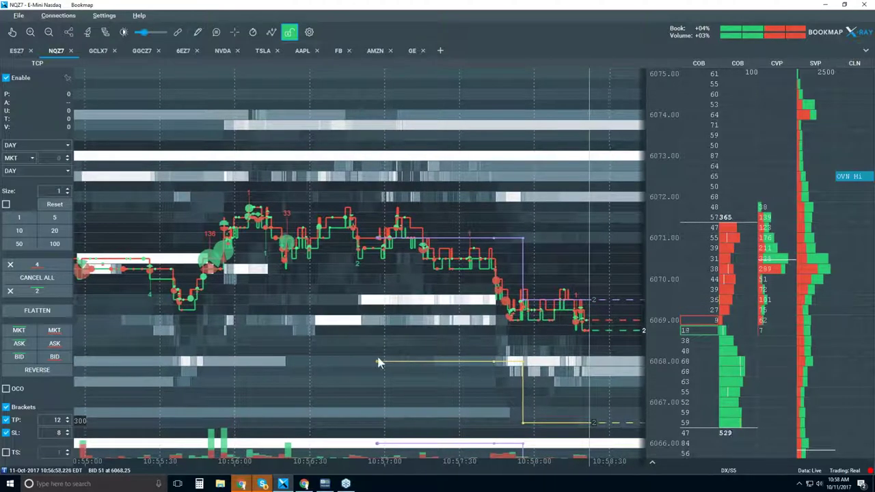
pyautogui.click(626, 216)
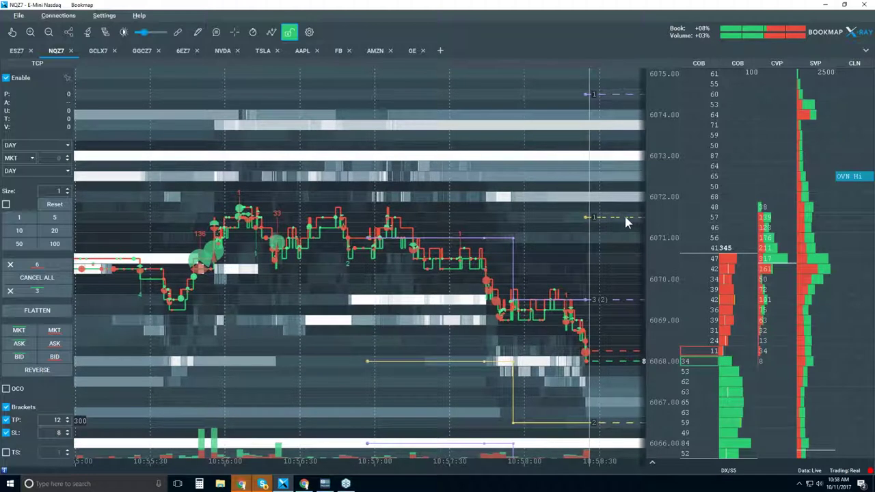
pyautogui.click(622, 215)
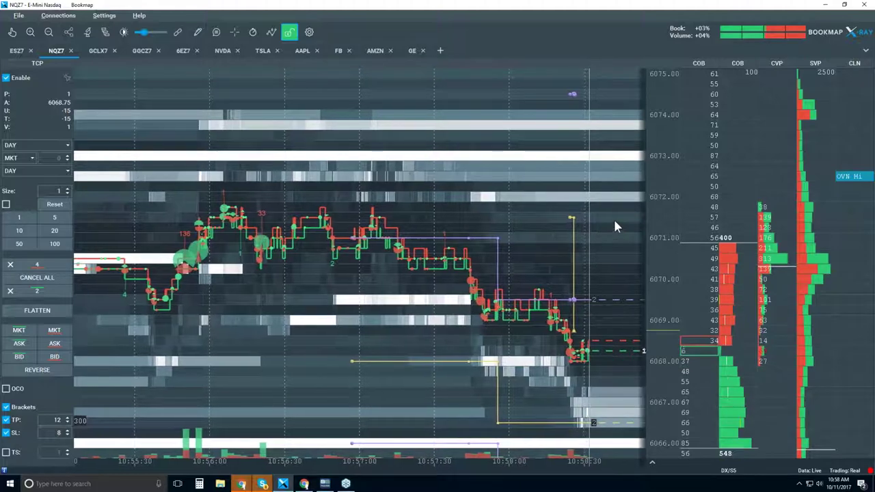
pyautogui.moveTo(660, 188)
pyautogui.mouseDown()
pyautogui.moveTo(661, 197)
pyautogui.moveTo(658, 190)
pyautogui.mouseUp()
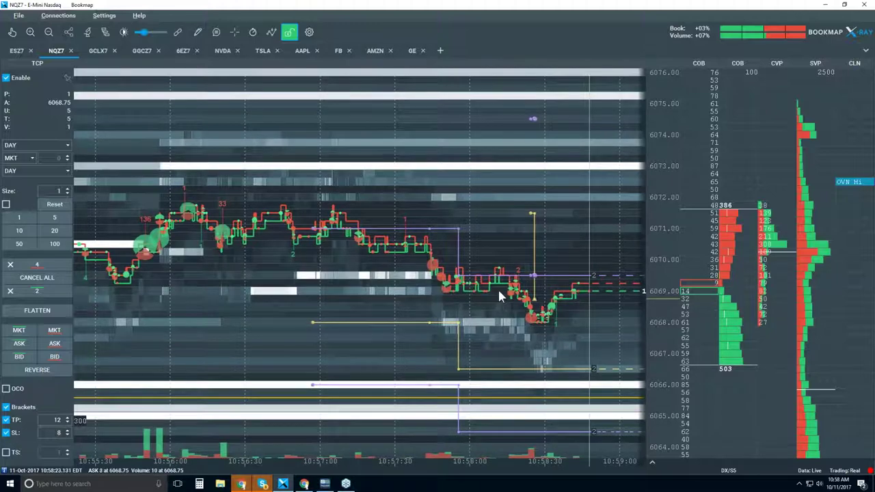
# Zoom the heatmap's time axis in and out, ending on roughly the last two minutes.
pyautogui.scroll(2, 493, 286)
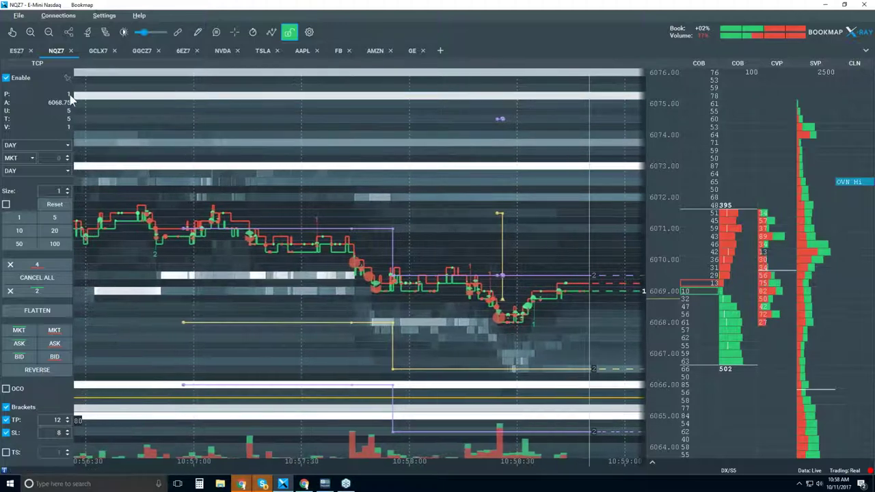
pyautogui.scroll(1, 468, 293)
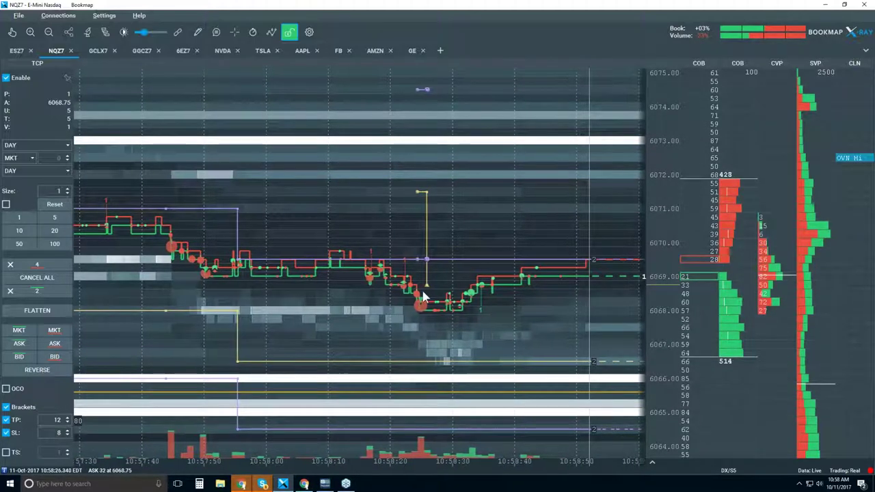
pyautogui.scroll(1, 423, 296)
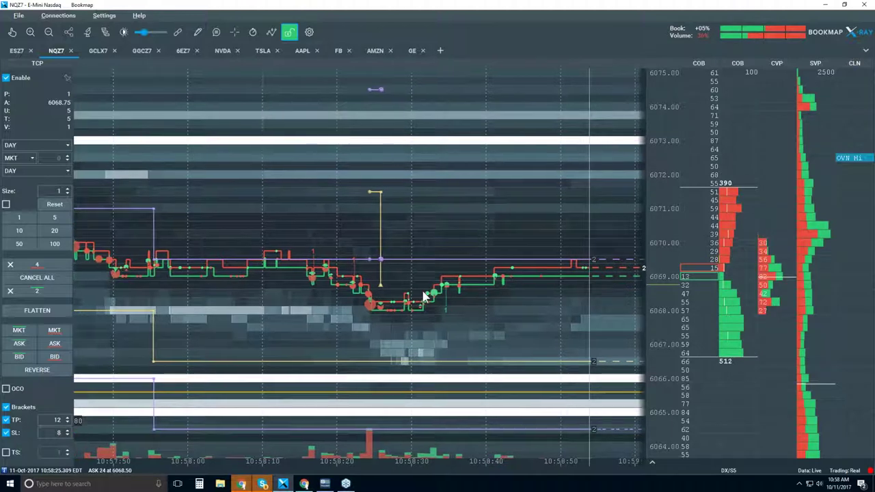
pyautogui.scroll(-3, 425, 294)
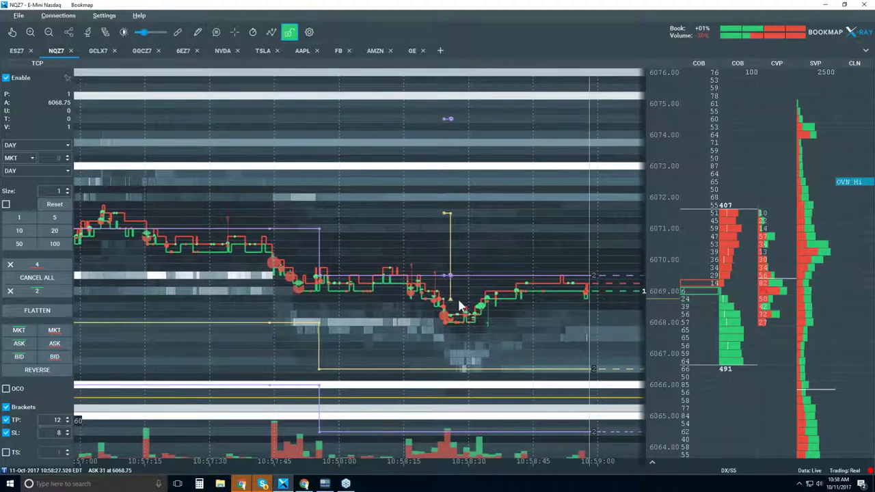
pyautogui.scroll(-1, 442, 304)
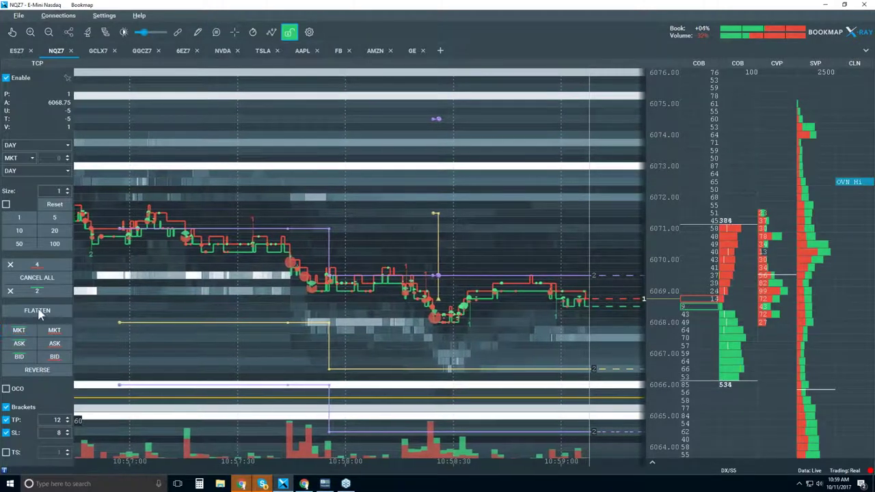
# Flatten the 1-contract NQZ7 long so the position returns to 0.
pyautogui.click(14, 311)
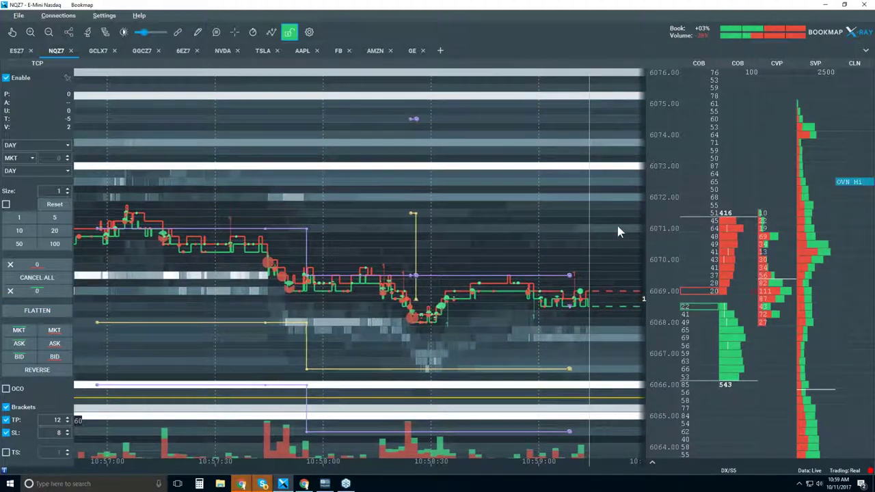
# Disable brackets, rest three one-lot buys near 6067, buy one at market, and zoom out.
pyautogui.click(6, 406)
pyautogui.click(609, 346)
pyautogui.click(608, 353)
pyautogui.click(608, 361)
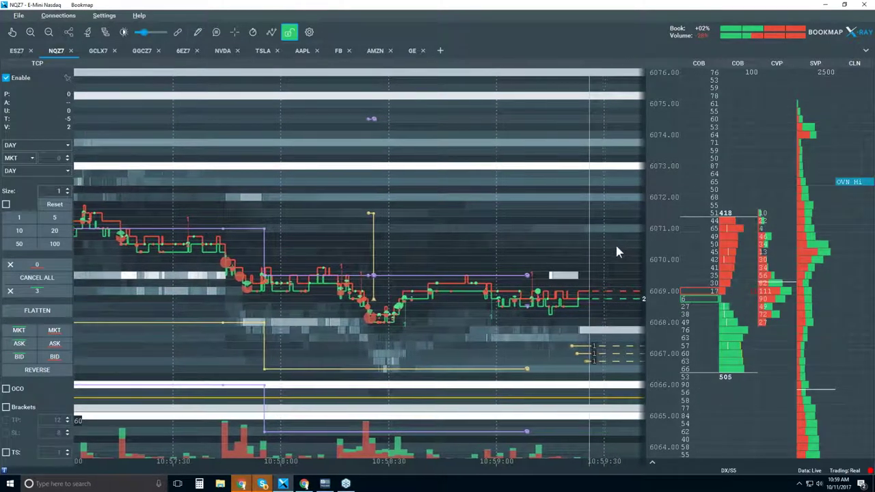
pyautogui.click(584, 295)
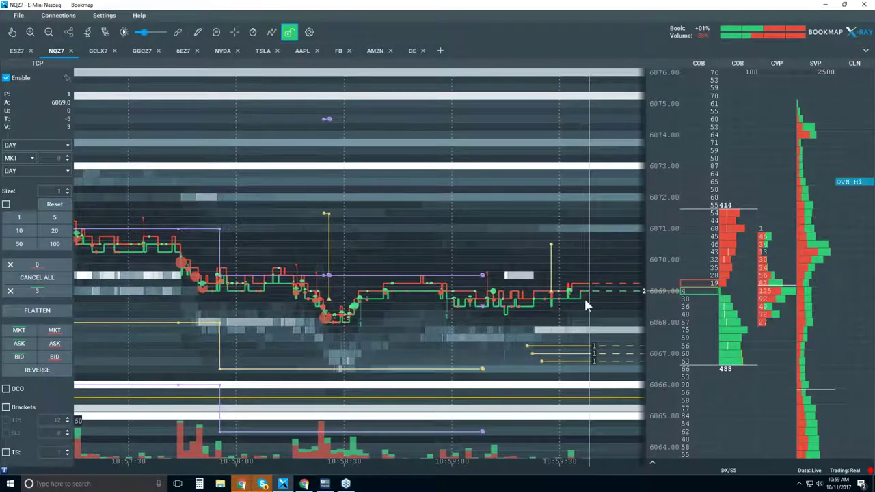
pyautogui.scroll(-5, 584, 296)
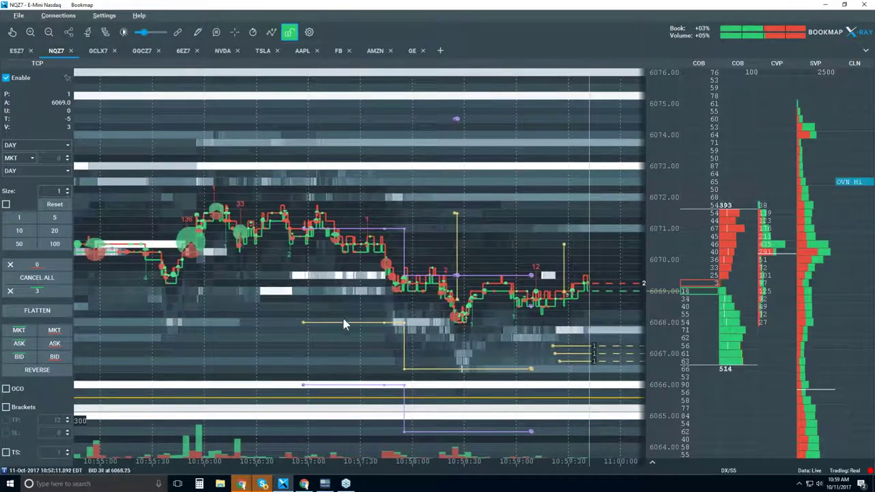
# Flatten the account, cancelling all working orders and closing the NQZ7 long.
pyautogui.click(42, 314)
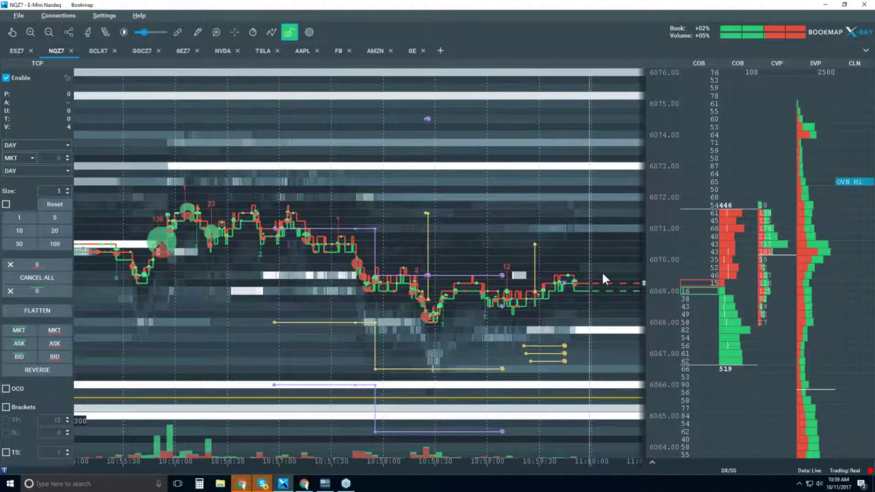
# Rest one-lot sell orders at 6071.25, 6071.50, 6071.75 and 6072.00, then sell one contract at market.
pyautogui.click(607, 217)
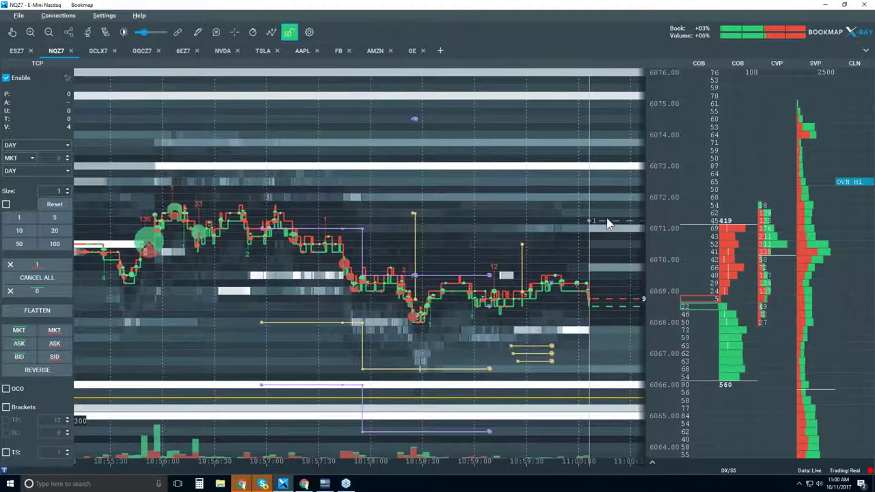
pyautogui.click(608, 212)
pyautogui.click(608, 206)
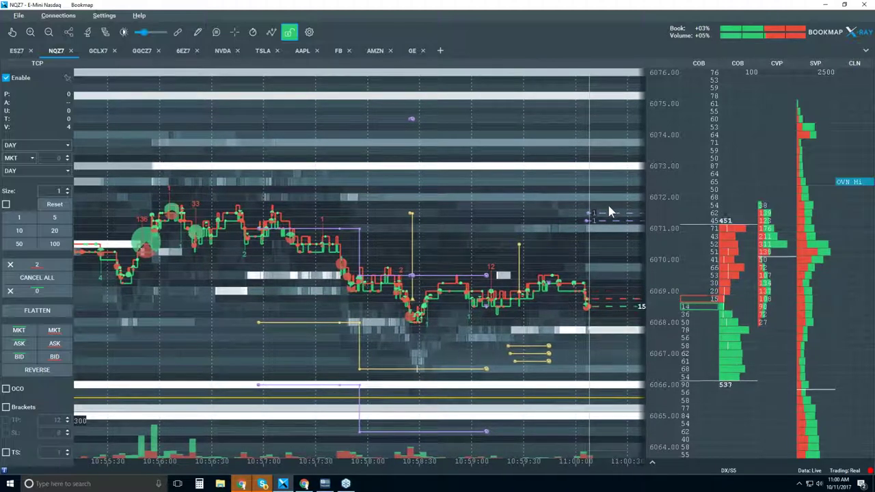
pyautogui.click(610, 198)
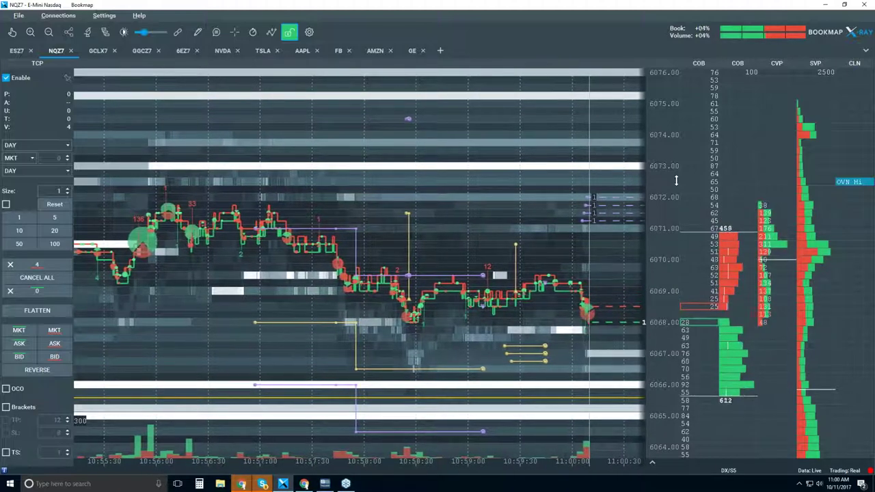
pyautogui.click(601, 355)
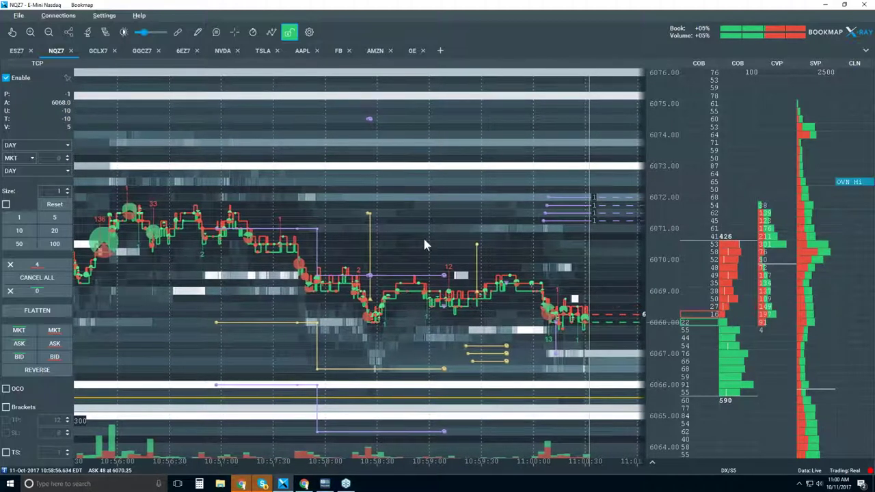
# Zoom the time axis out to about nine minutes and add two one-lot sell orders near 6067.00.
pyautogui.scroll(-1, 504, 252)
pyautogui.scroll(-1, 504, 257)
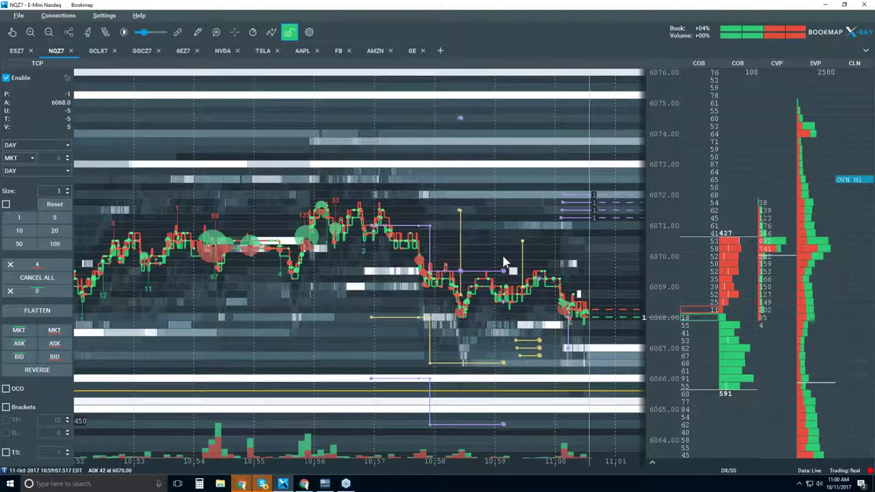
pyautogui.scroll(-1, 464, 268)
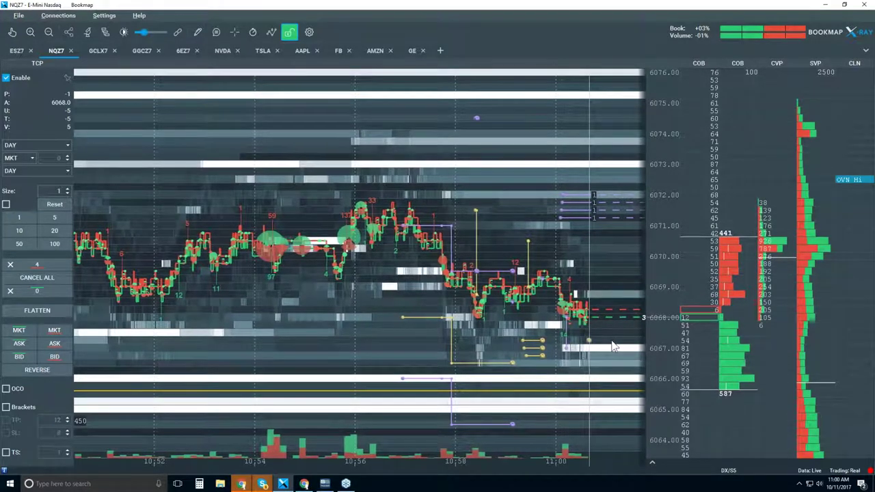
pyautogui.click(616, 354)
pyautogui.click(615, 347)
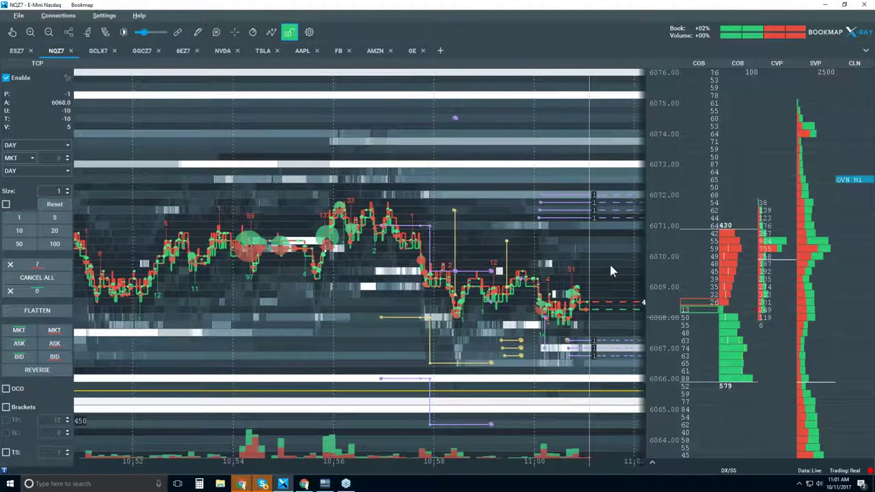
# Place buy orders at 6069.75, 6069.50 and 6069.25 on the heatmap.
pyautogui.click(604, 277)
pyautogui.click(605, 270)
pyautogui.click(604, 263)
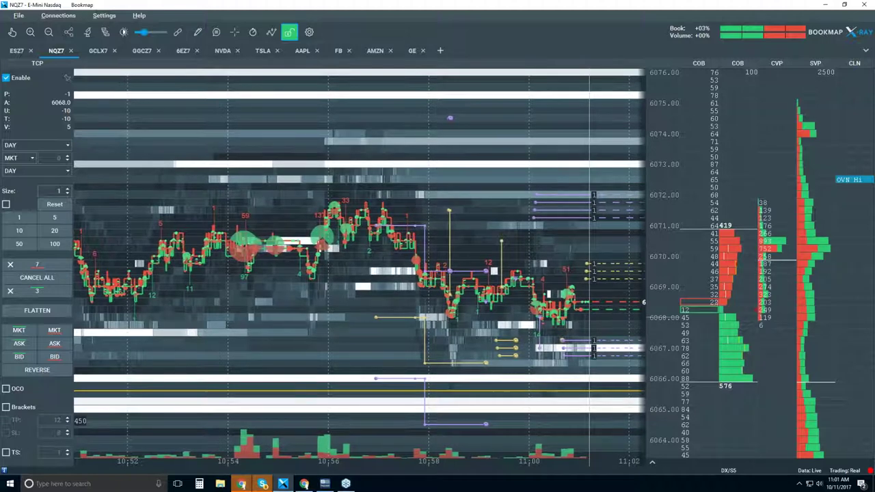
# Flatten the short, cancel all working orders, and zoom the chart out to 10:40–11:00.
pyautogui.click(40, 311)
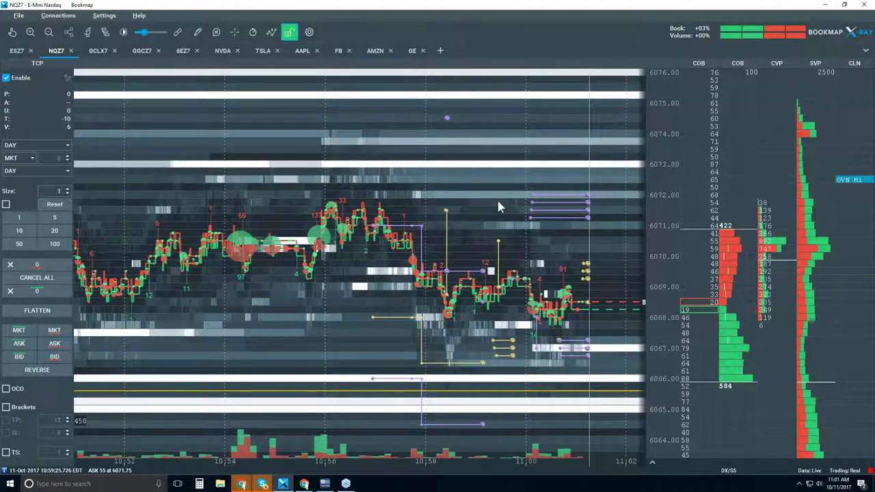
pyautogui.scroll(-3, 497, 203)
pyautogui.scroll(-3, 497, 204)
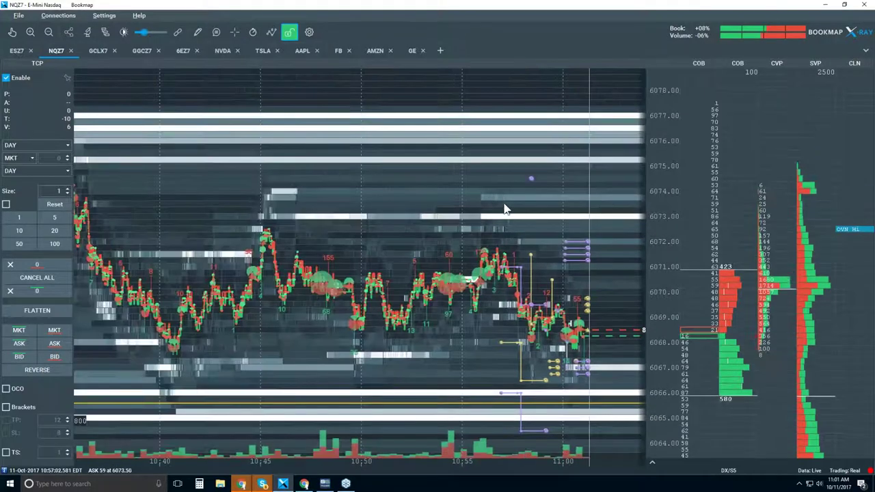